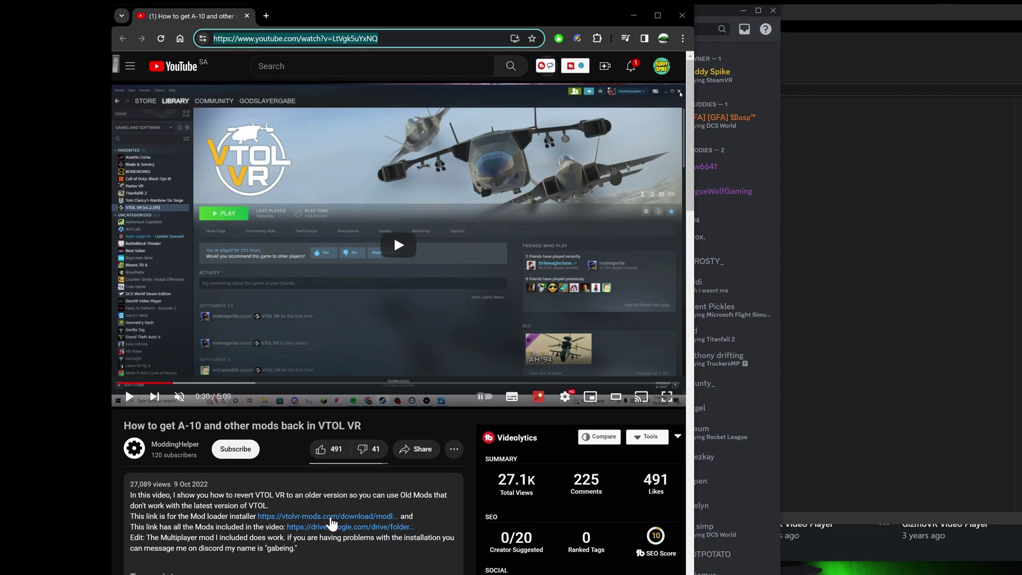
Step: Open the VTOL VR Mods Drive link in a new tab and download Installer (4).exe (14.7 MB)
middle_click(331, 521)
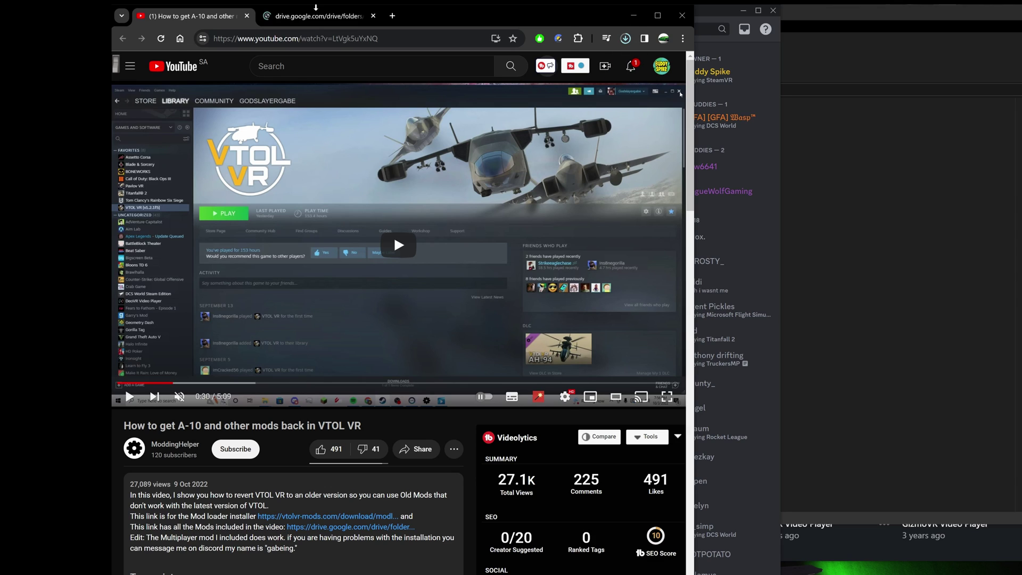
middle_click(320, 518)
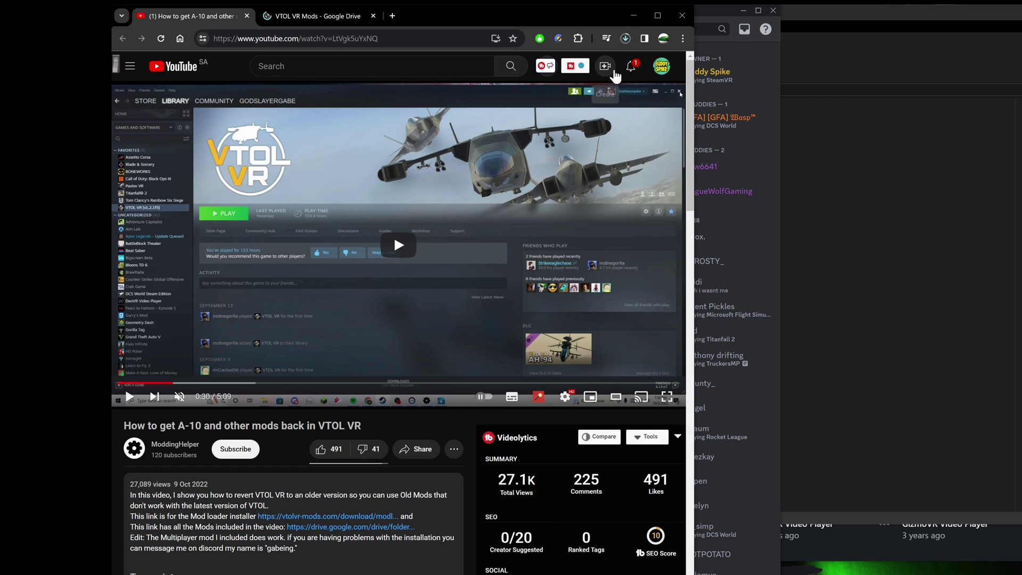
click(630, 46)
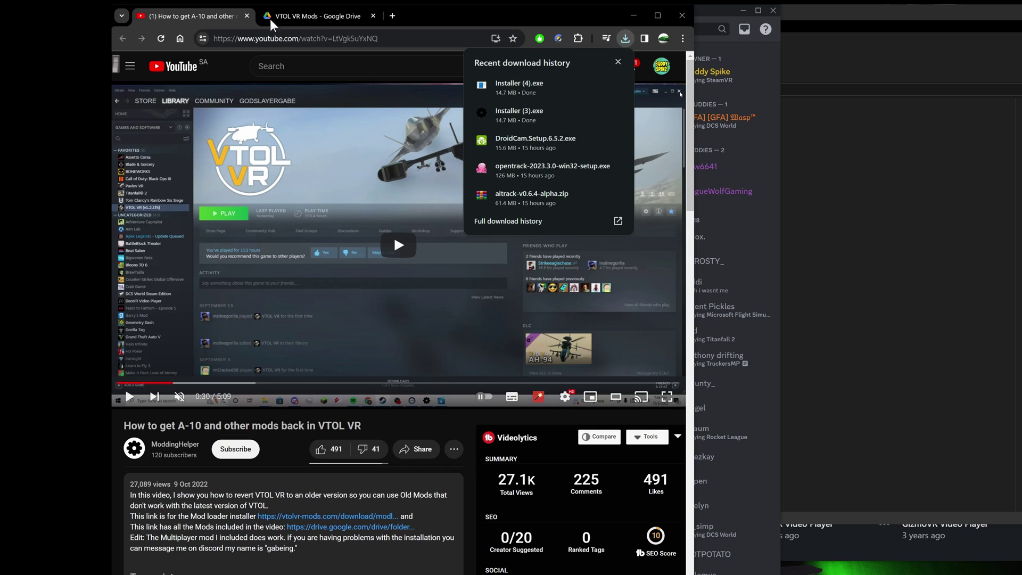
Step: Download the Drive mods folder as mods-20240103T170603Z-001.zip (348 MB)
click(299, 15)
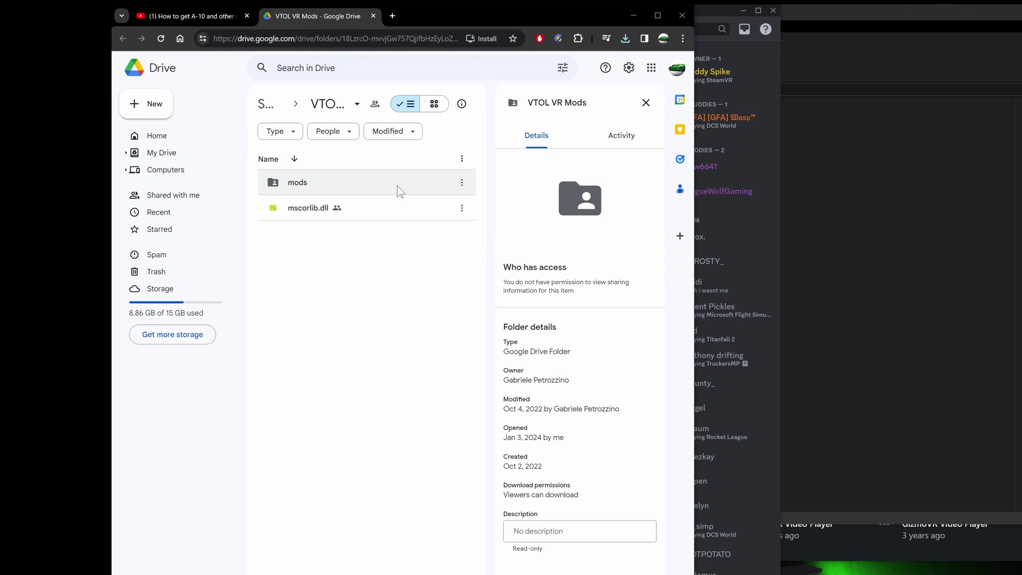
click(463, 185)
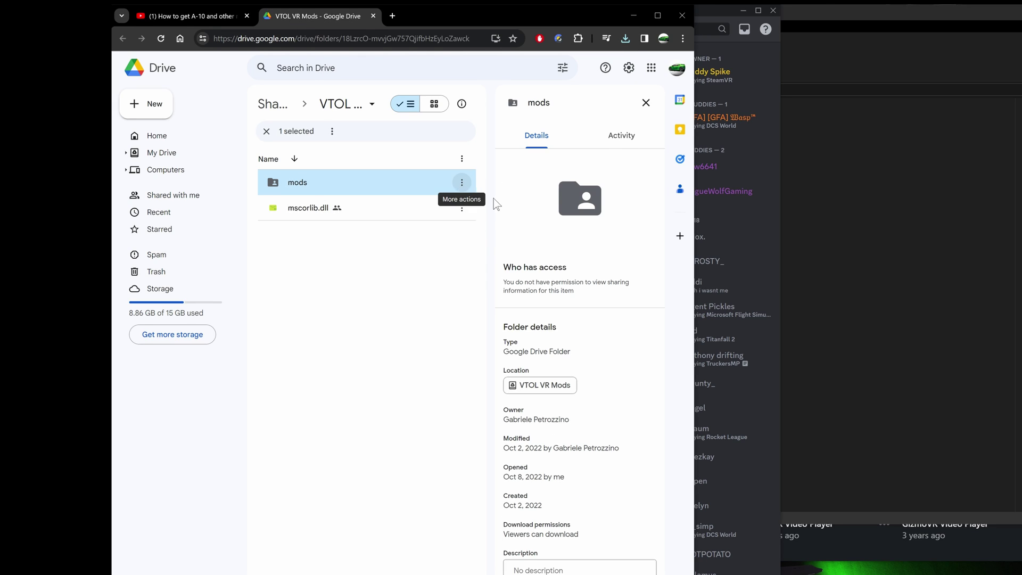
click(463, 185)
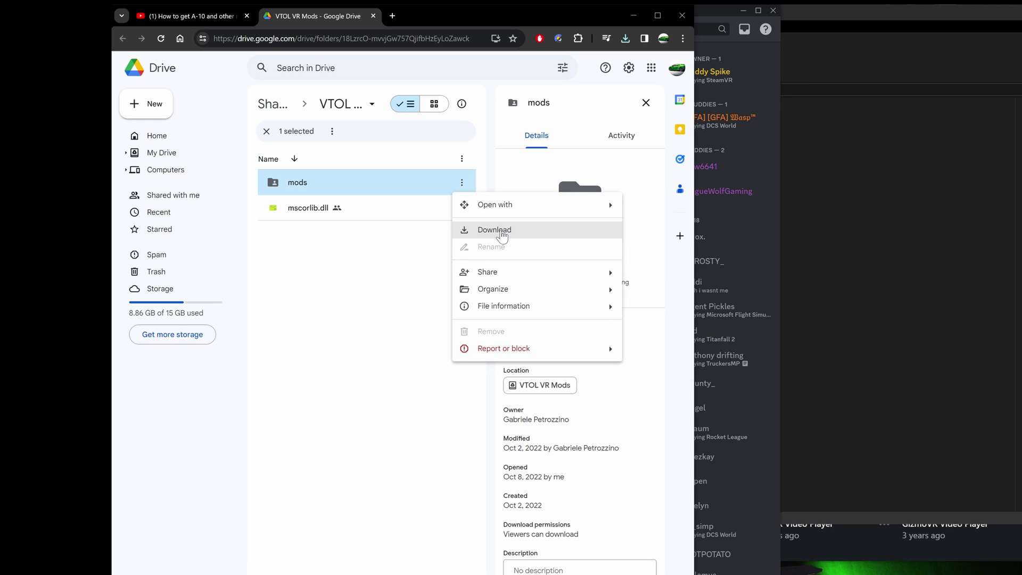
click(501, 234)
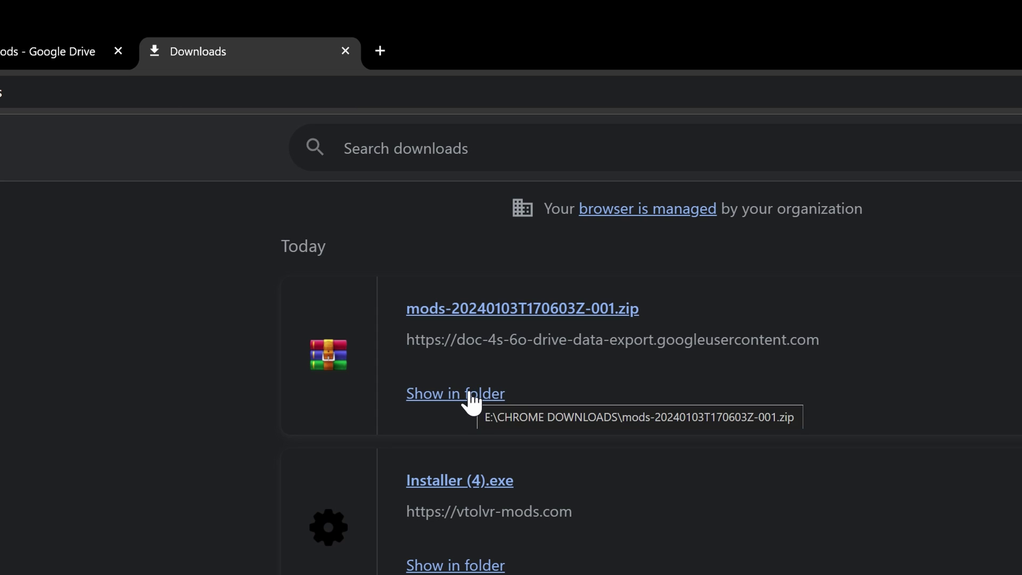
Step: Cut the mods zip and Installer (4) from E:\CHROME DOWNLOADS
click(471, 403)
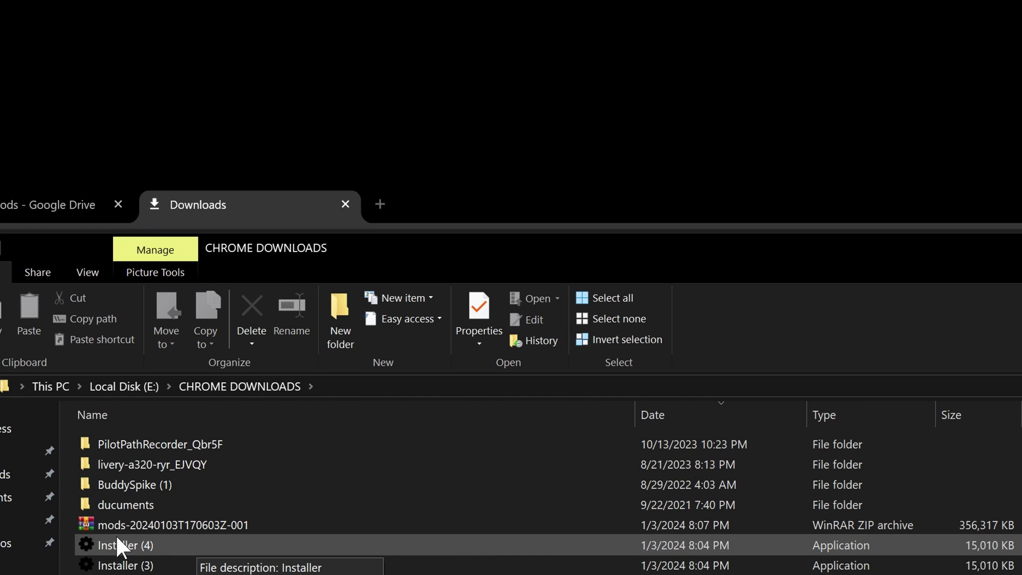
click(119, 543)
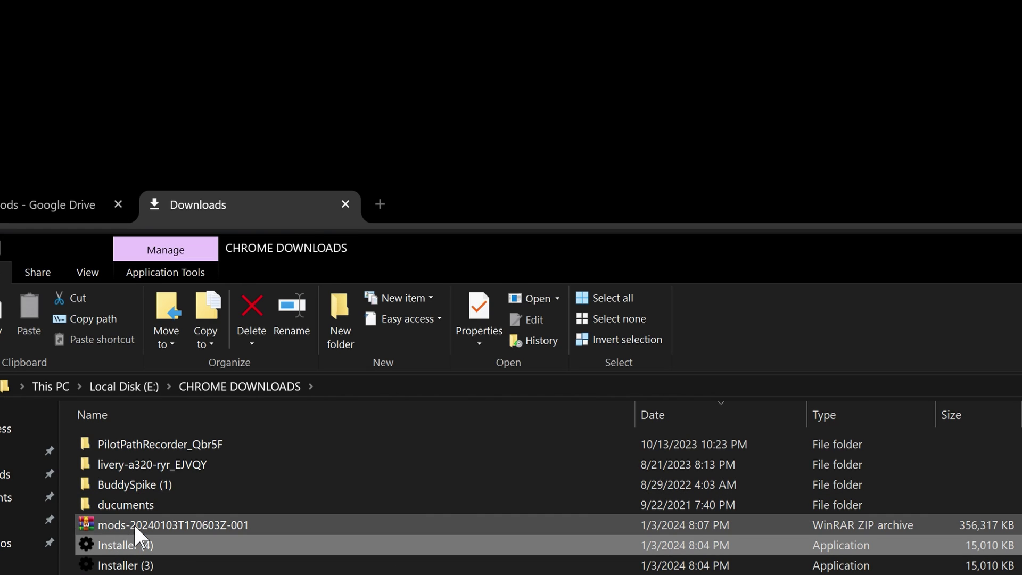
click(134, 524)
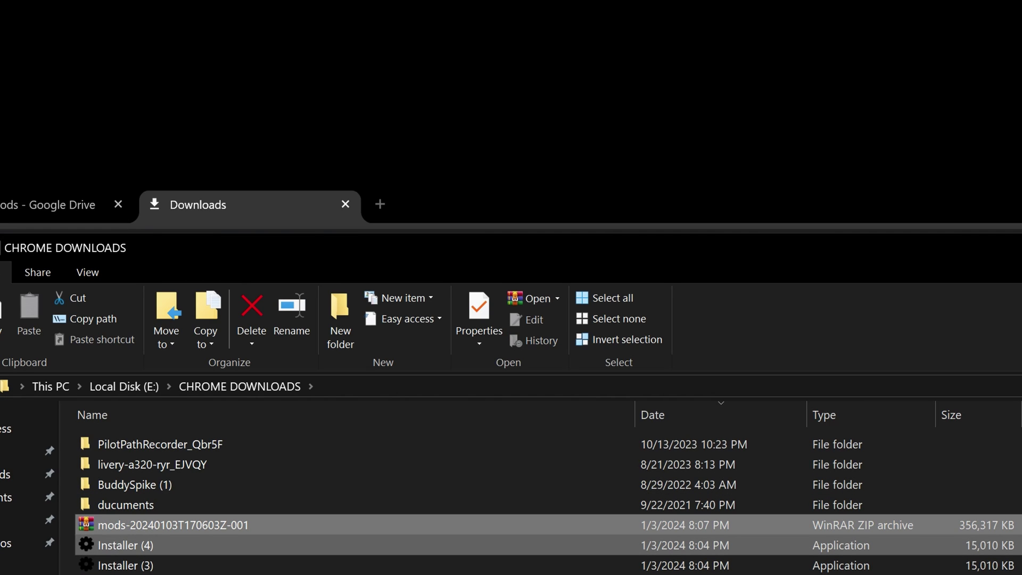
key(ctrl+x)
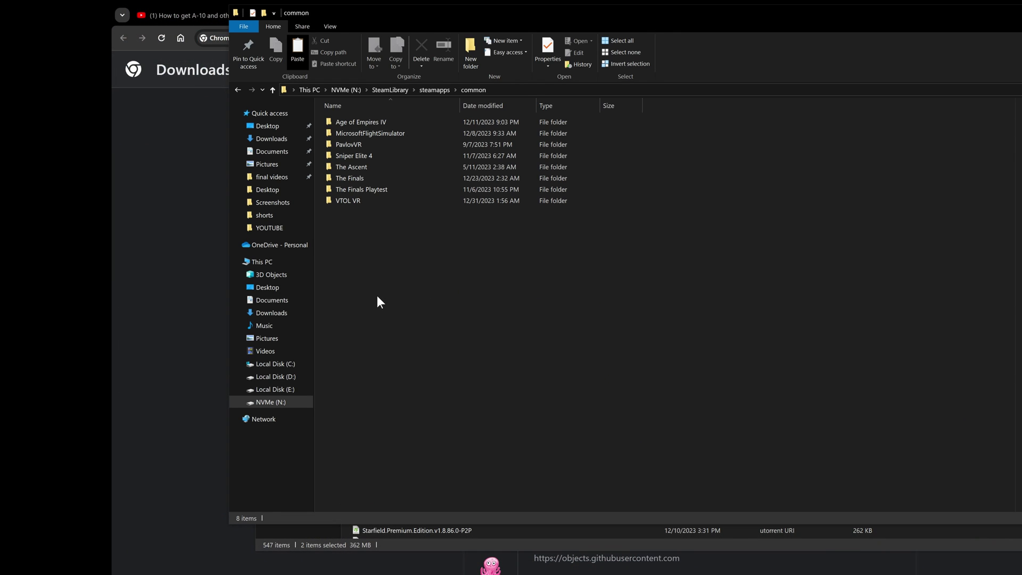
Step: Create a 'vtol old mods' folder on NVMe (N:) and paste both files into it
click(362, 90)
right_click(409, 383)
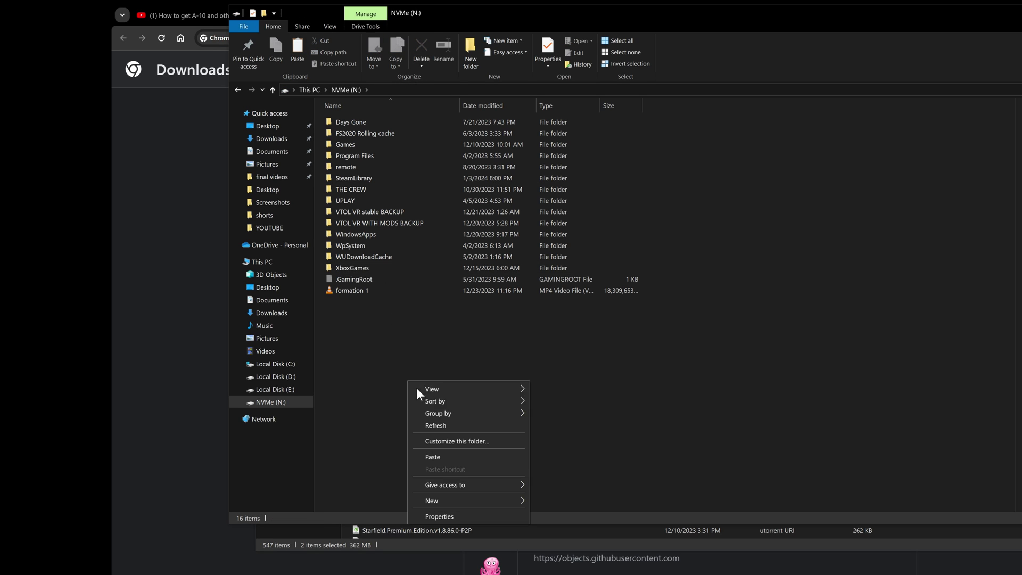
mouse_move(489, 498)
click(550, 313)
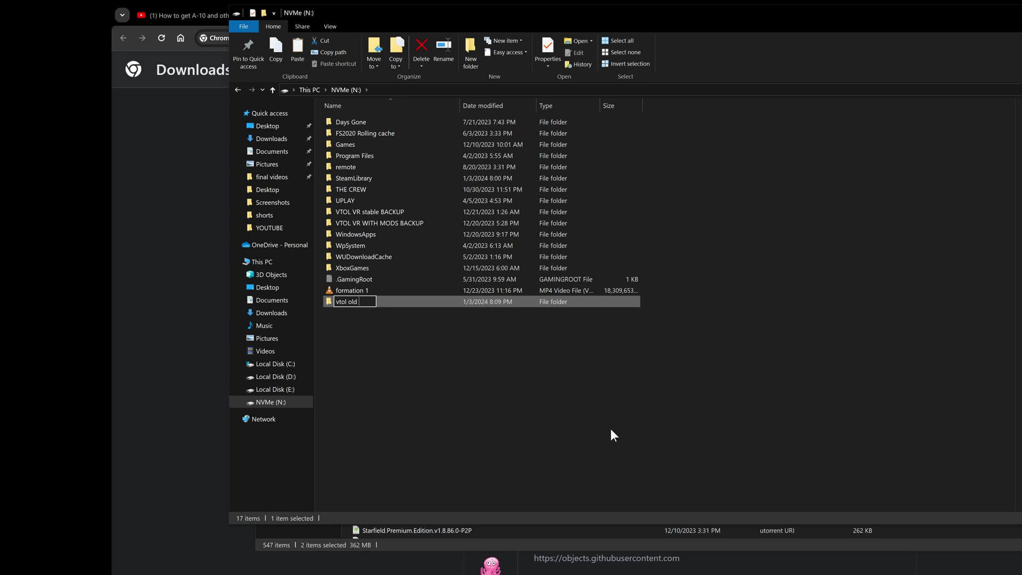
text(vtol old mods)
key(Return)
key(Return)
key(ctrl+v)
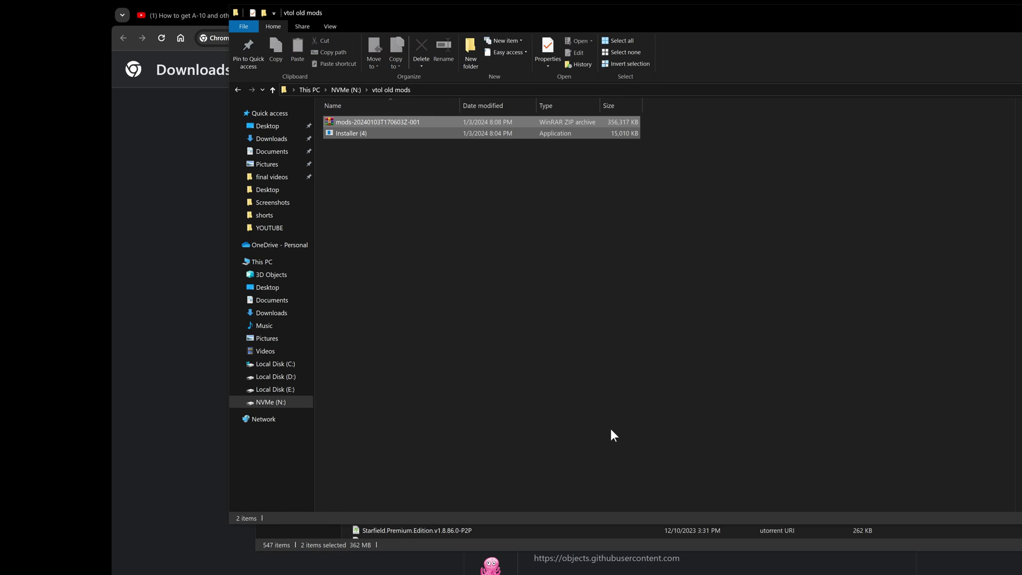
click(413, 207)
key(ctrl+a)
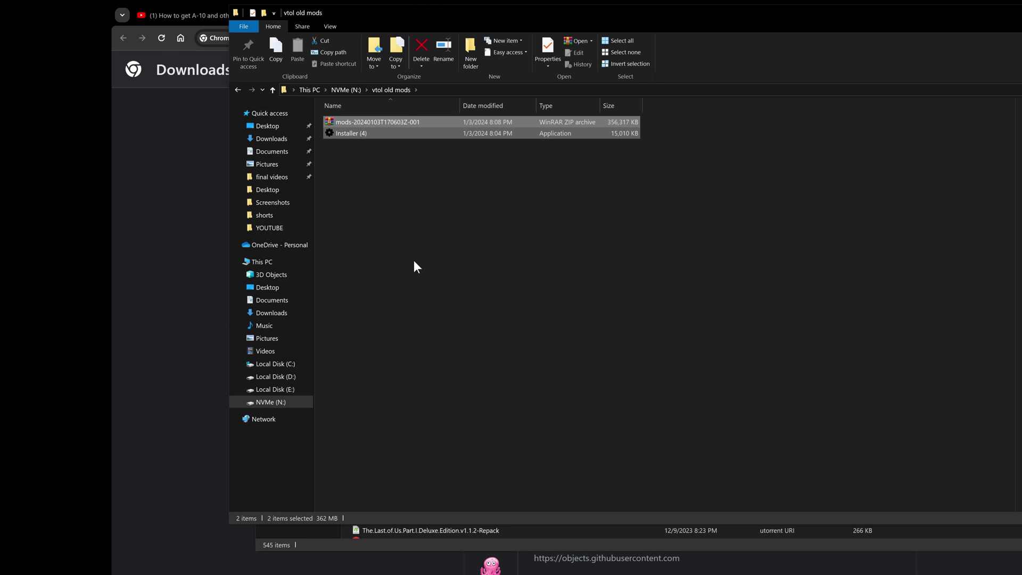
click(413, 261)
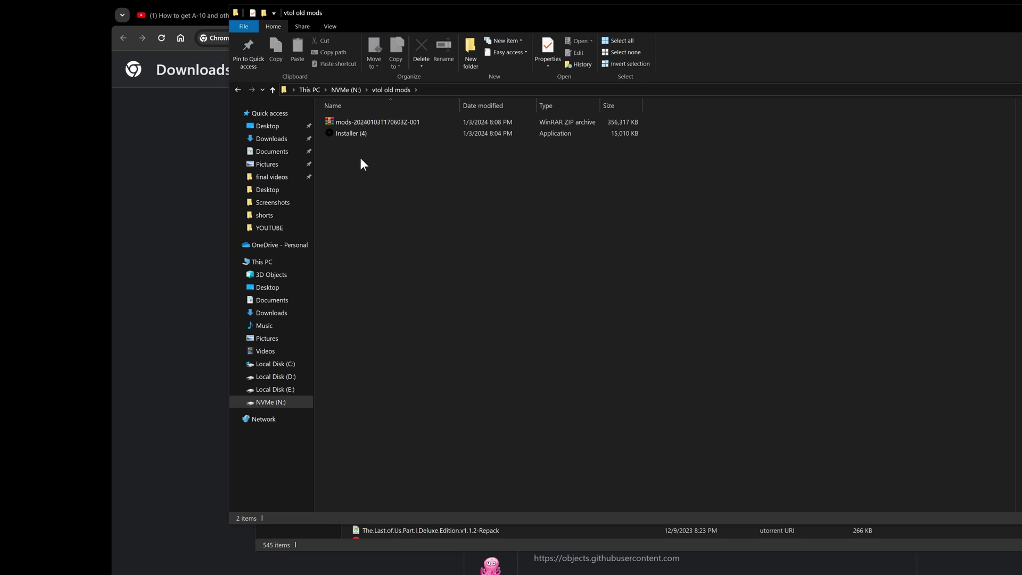
Step: Open the mods zip in WinRAR to inspect its contents
double_click(341, 122)
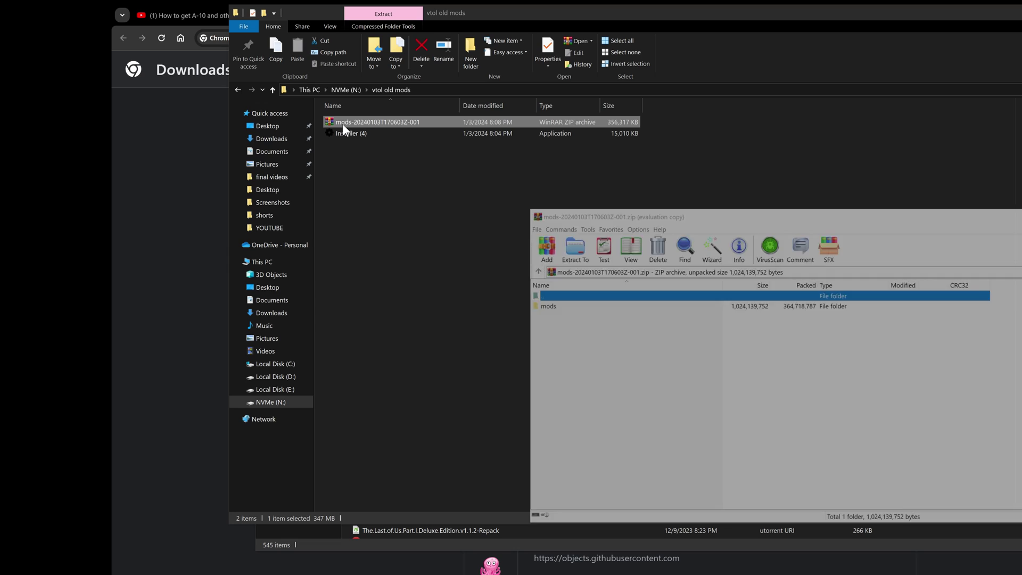
key(Escape)
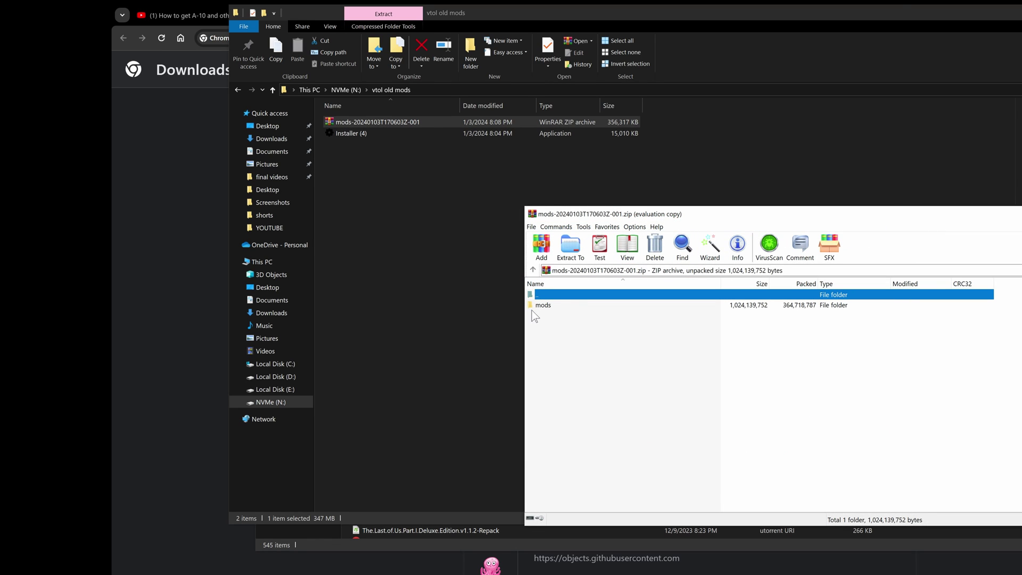
click(349, 123)
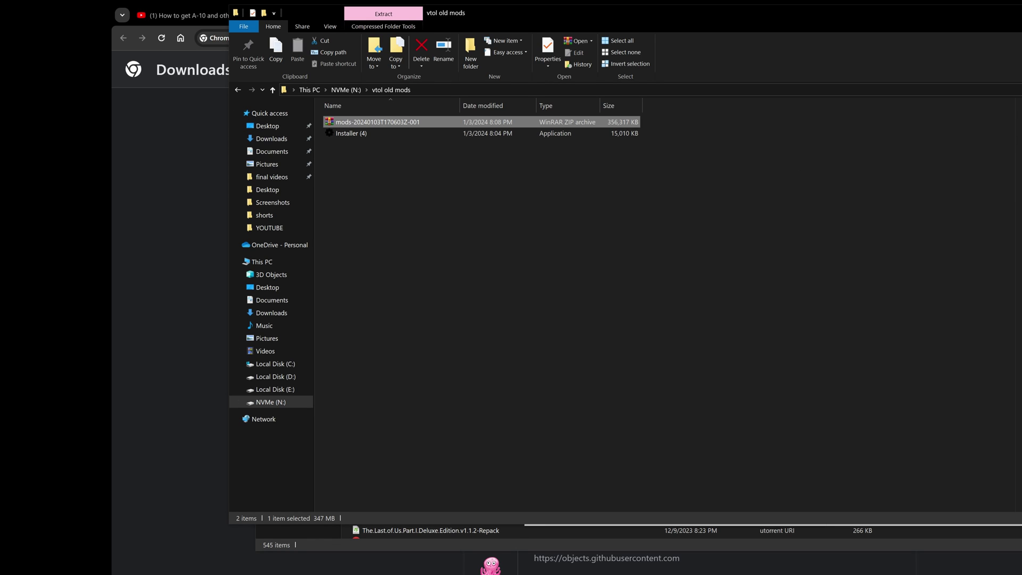
key(alt+Tab)
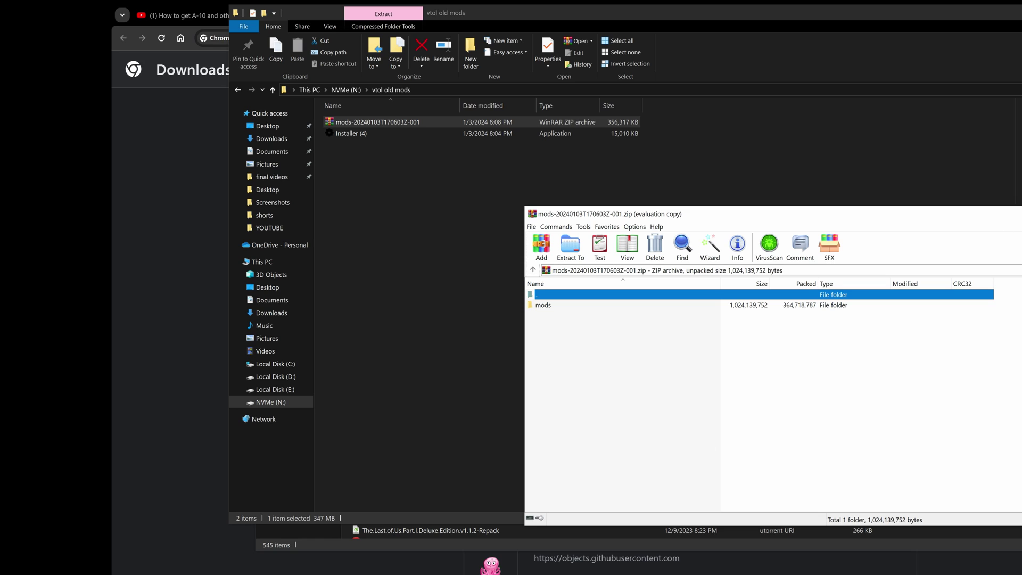
key(alt+Tab)
Step: Extract the zip here into a mods folder, then delete the zip
right_click(331, 119)
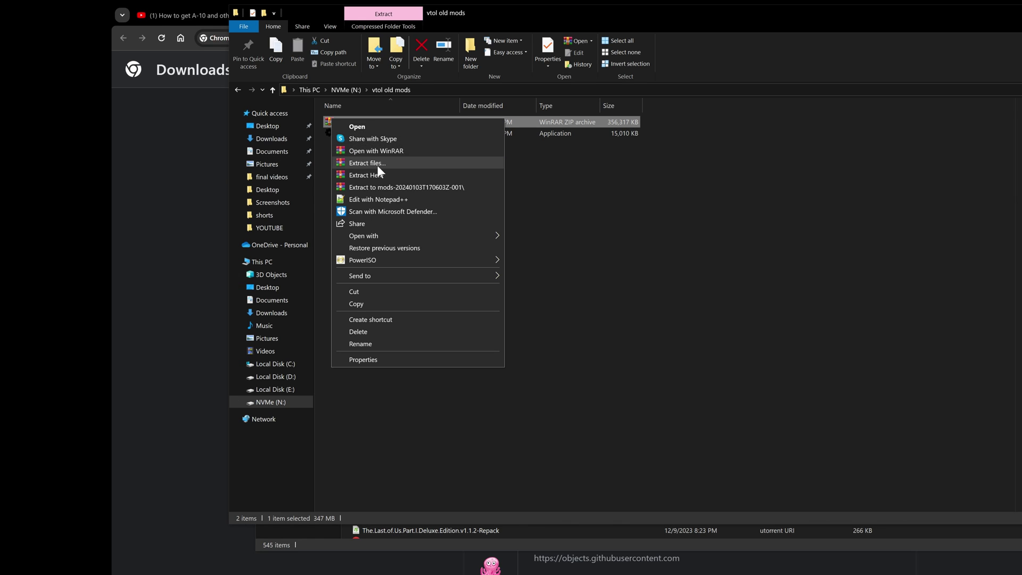
click(379, 175)
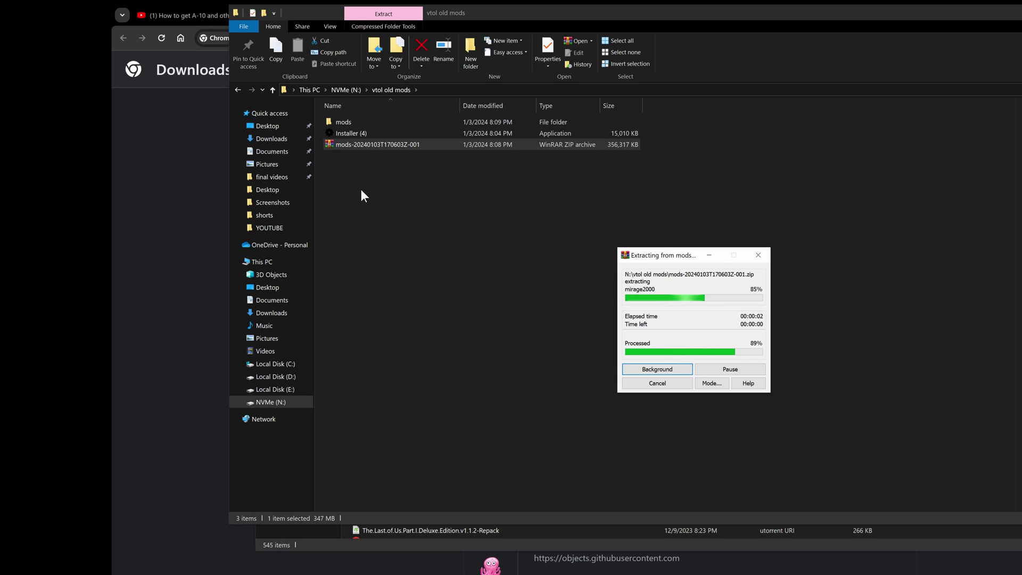
click(327, 145)
key(Delete)
key(Return)
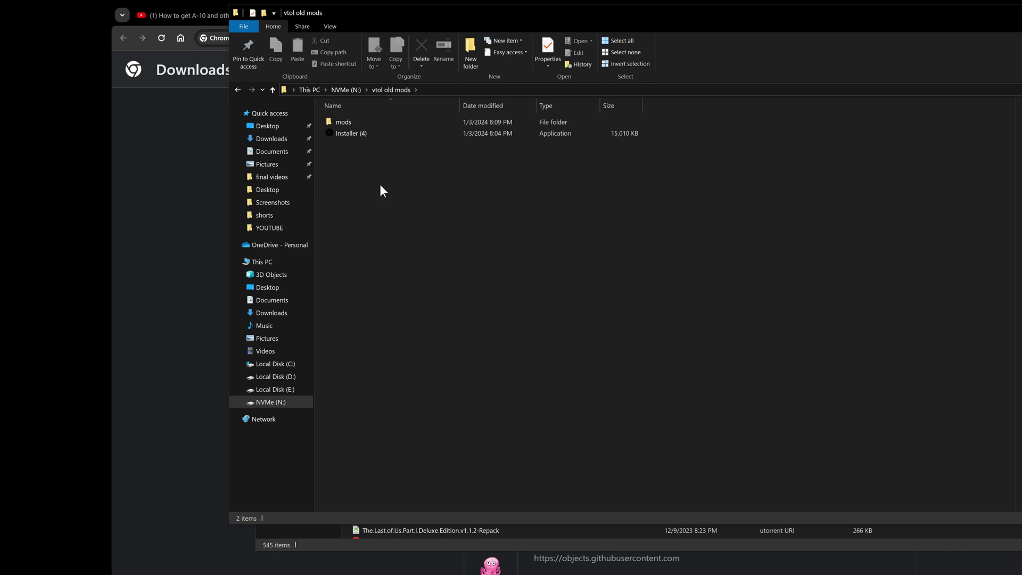
click(342, 122)
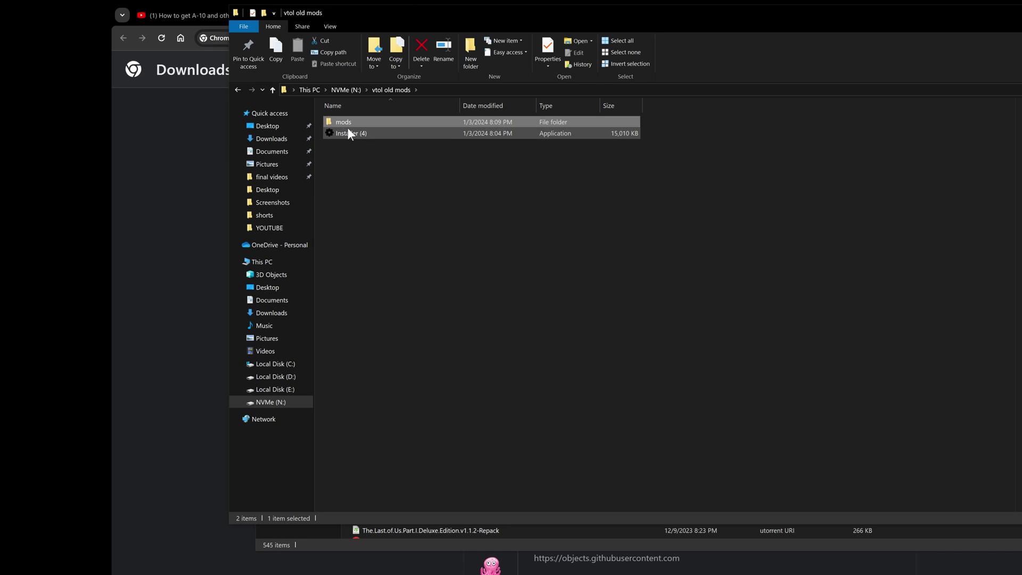
double_click(347, 123)
key(ctrl+a)
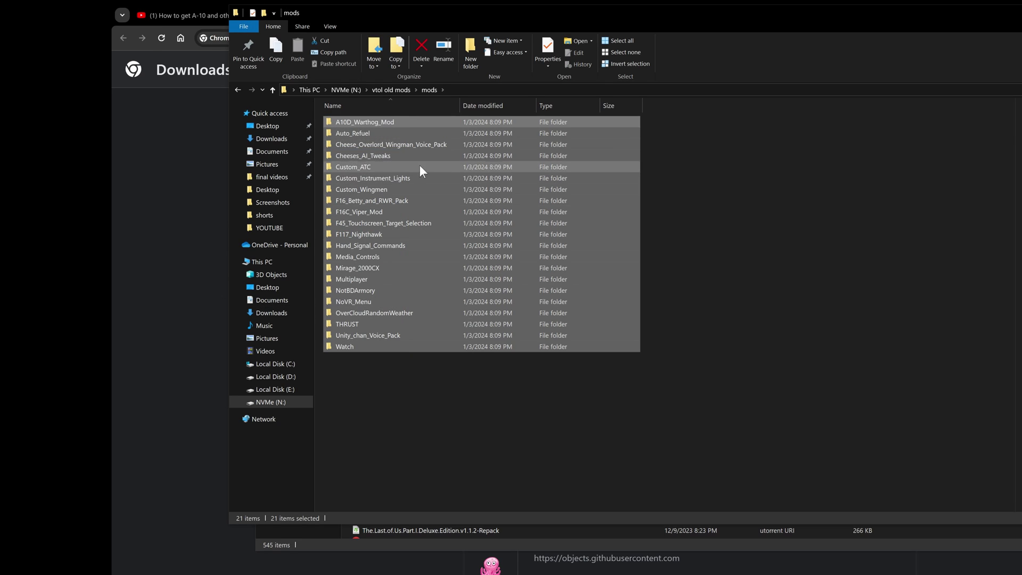
click(385, 93)
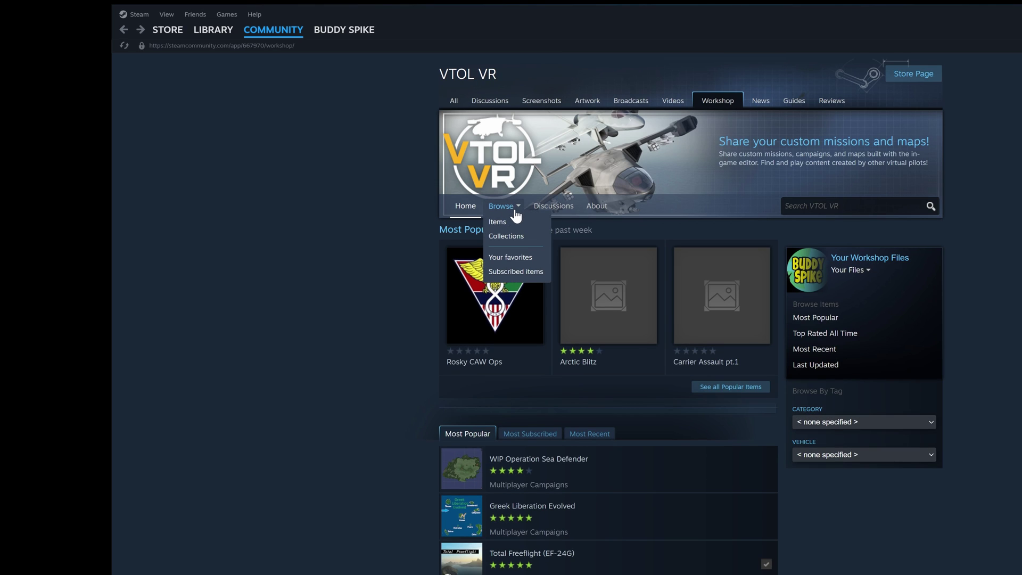
Step: Remove all VTOL VR Workshop subscriptions
click(515, 272)
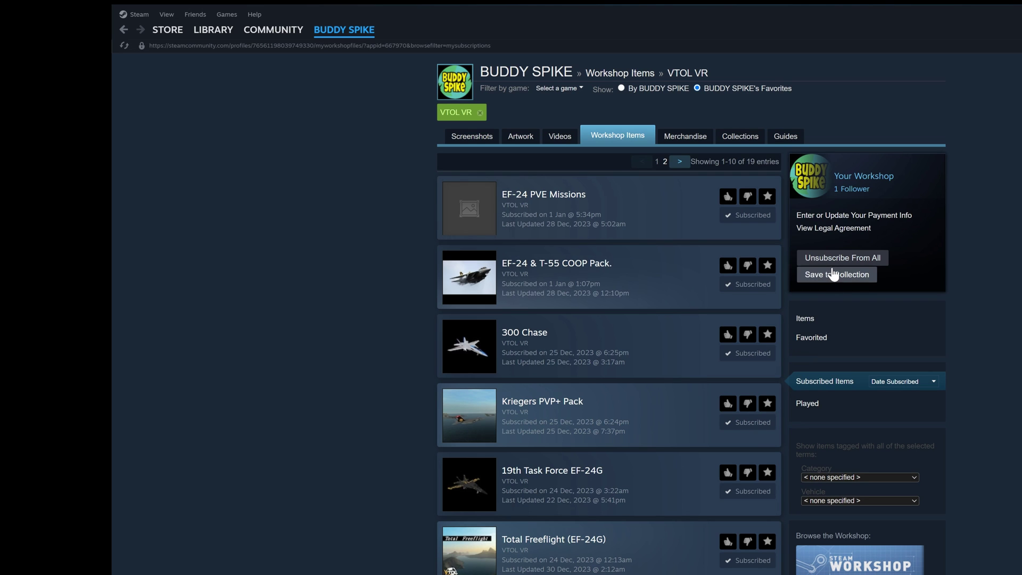
click(847, 261)
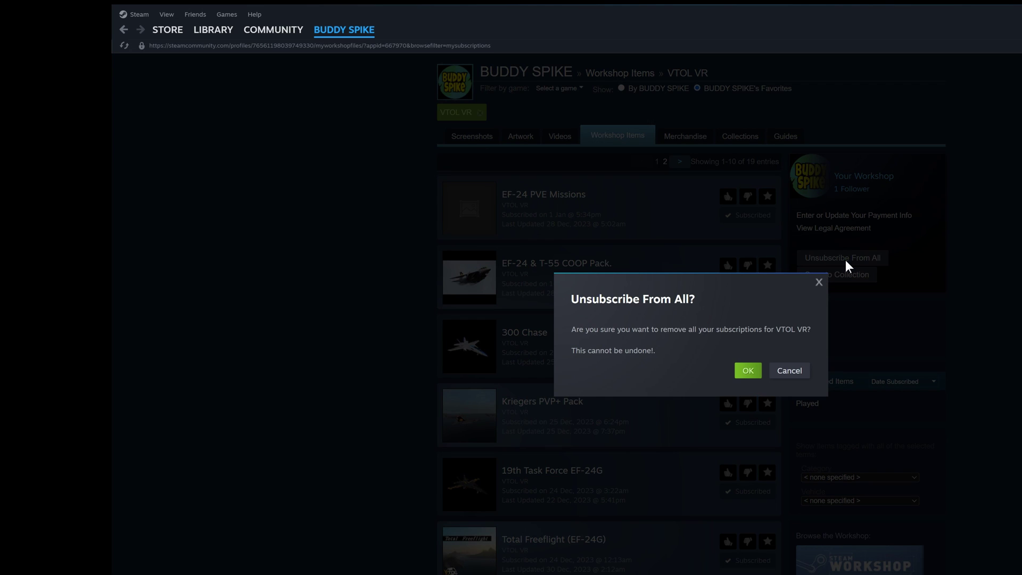
click(750, 375)
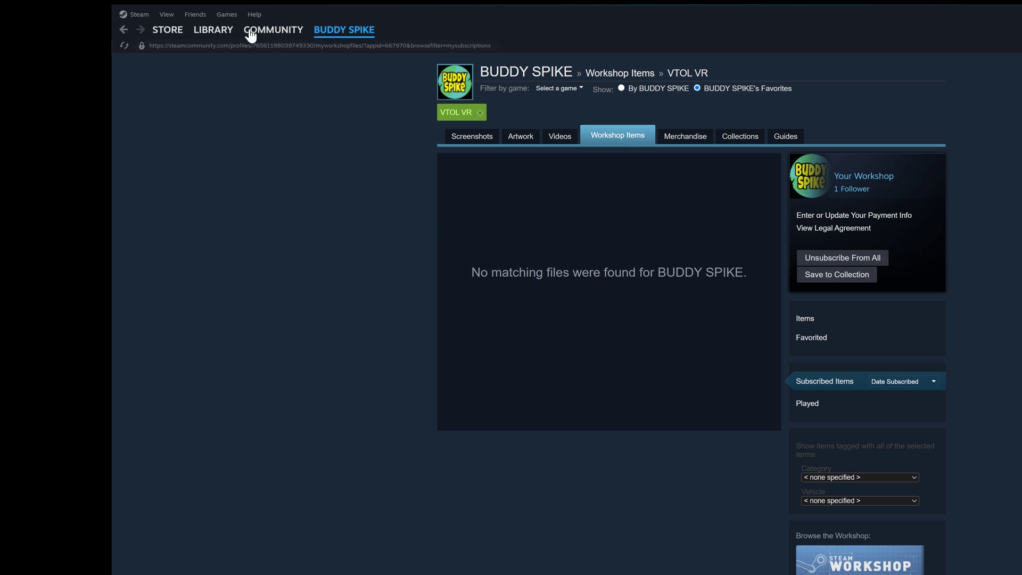
Step: Uninstall VTOL VR from the Steam library, then show the NVMe (N:) drive in Explorer
mouse_move(208, 41)
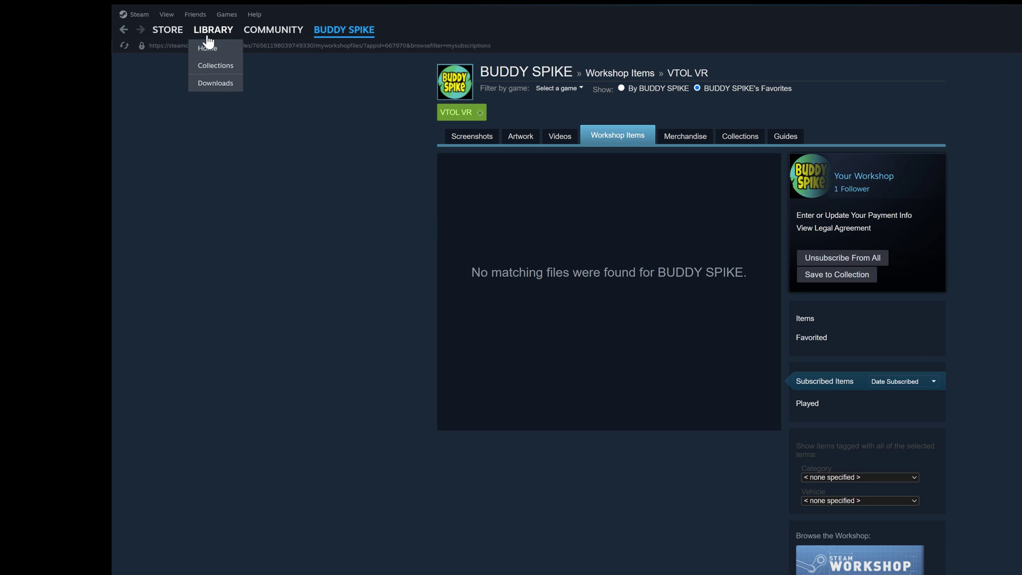
click(206, 31)
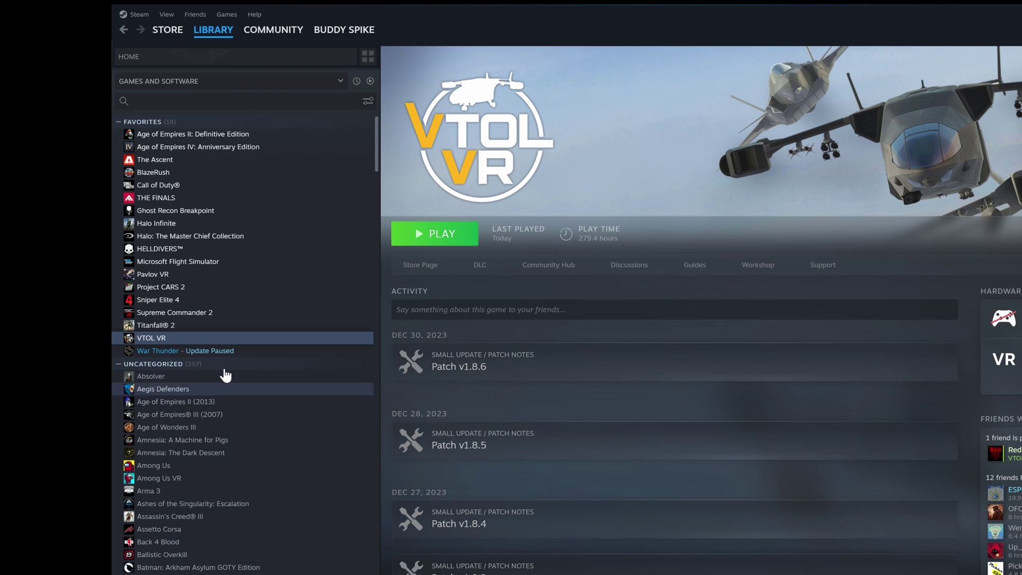
right_click(165, 341)
mouse_move(210, 410)
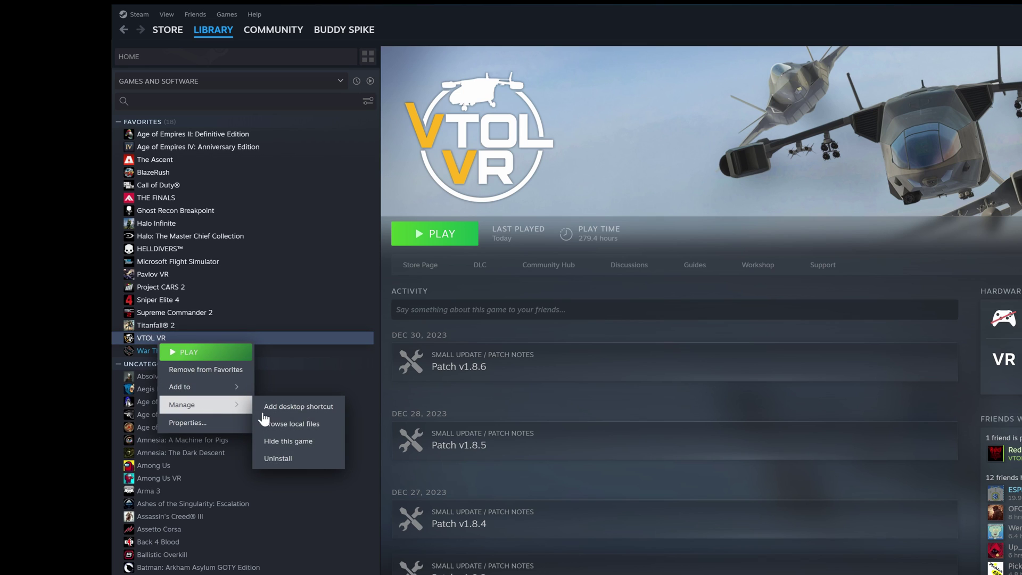
click(301, 456)
click(747, 362)
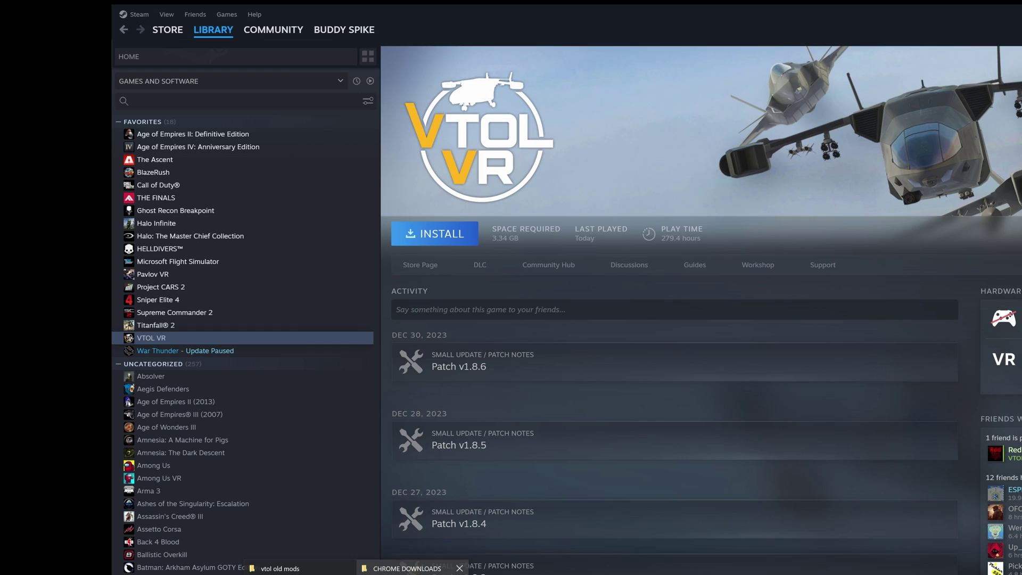
click(282, 568)
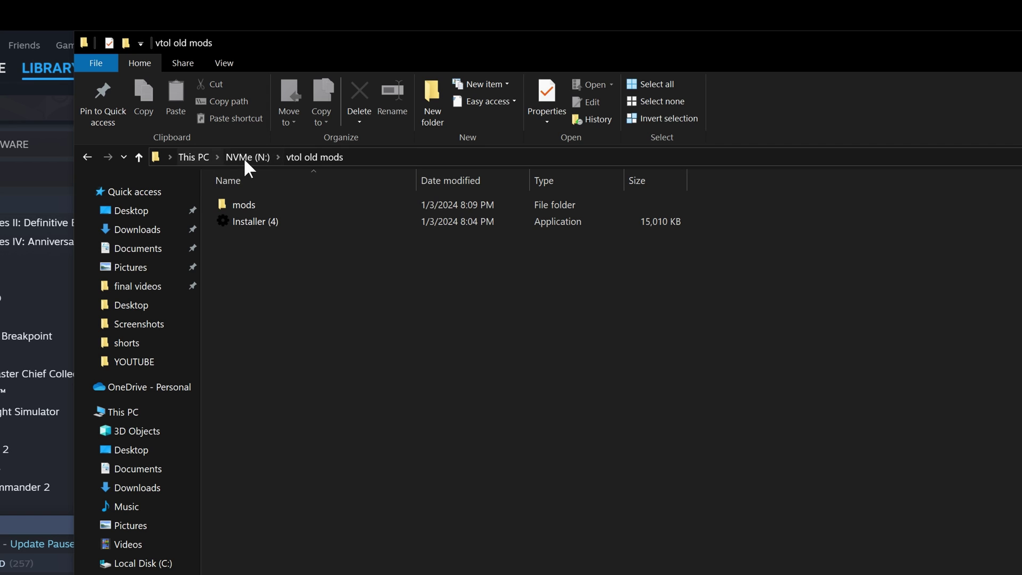
click(344, 90)
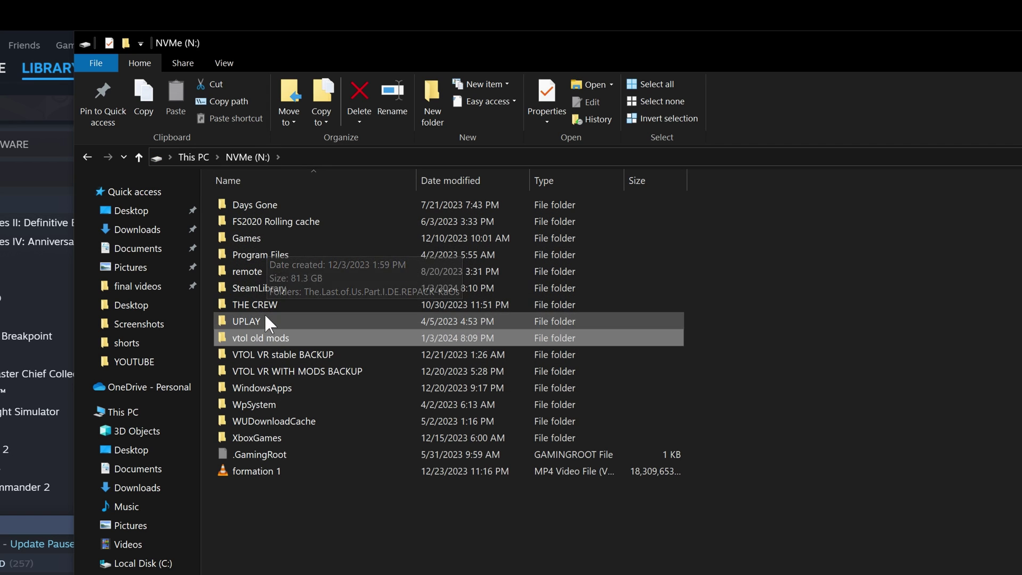
Step: Shift+Delete the VTOL VR folder under N:\SteamLibrary\steamapps\common
double_click(264, 289)
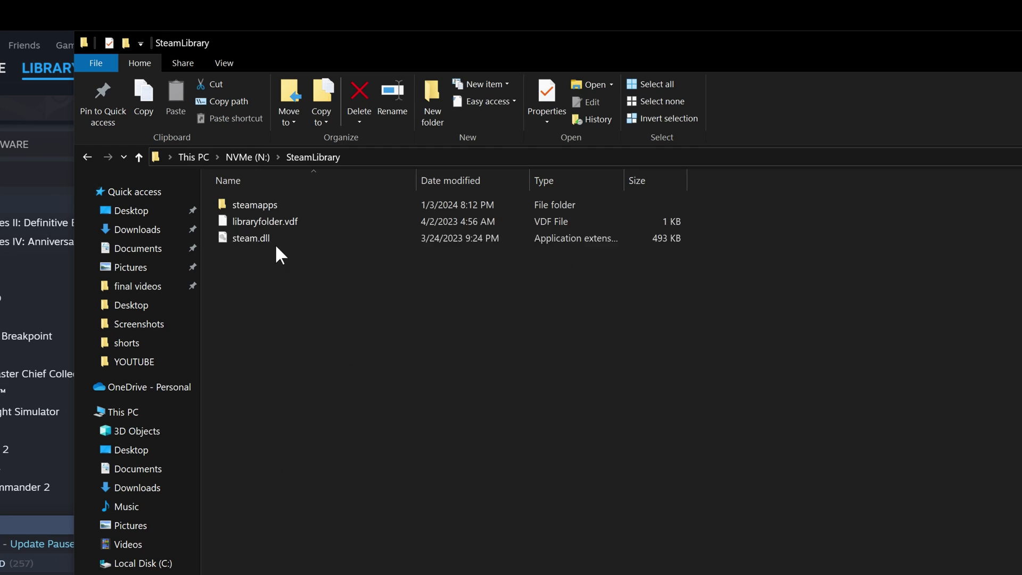
double_click(270, 207)
double_click(264, 205)
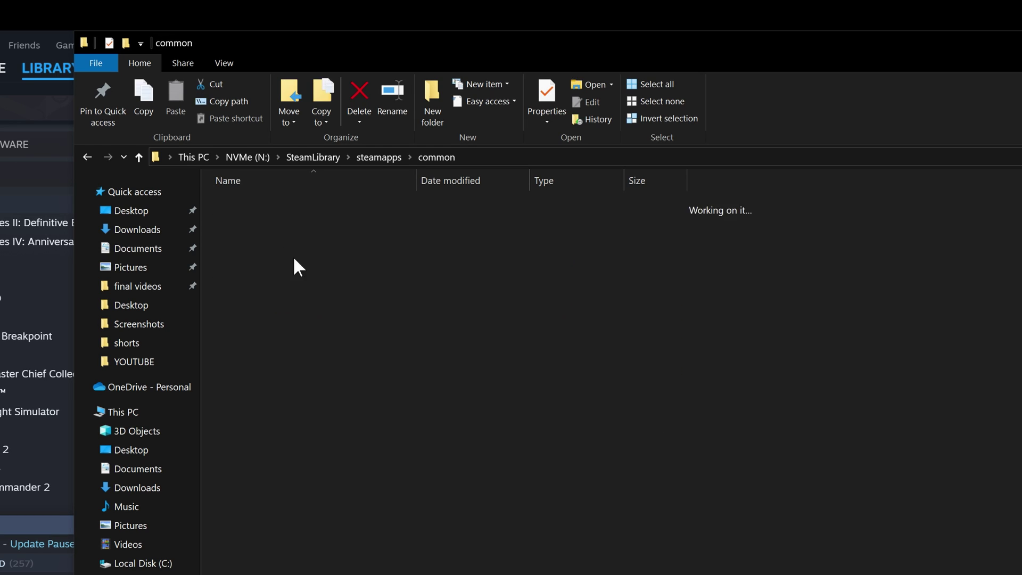
click(262, 320)
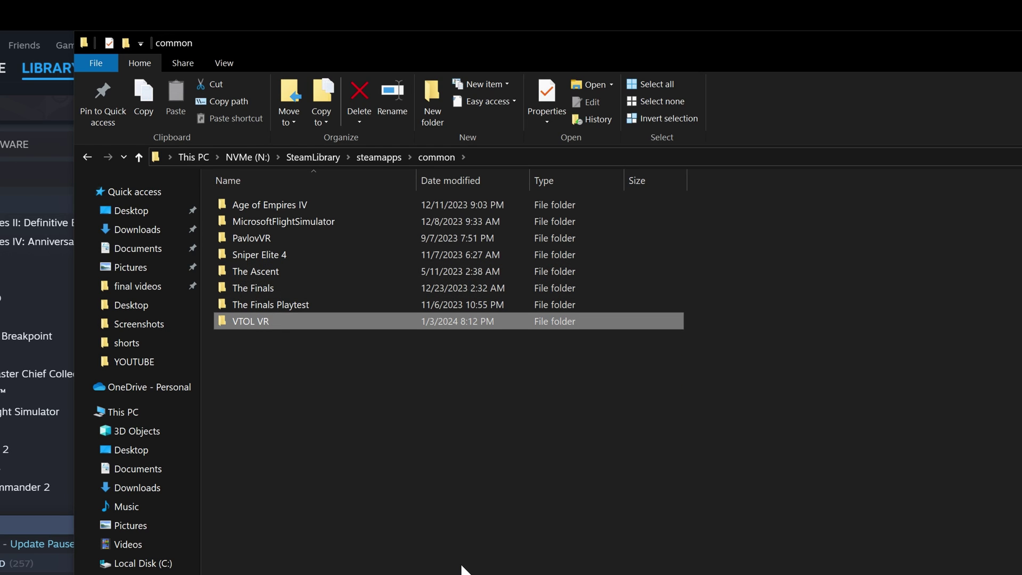
key(shift+Delete)
key(Return)
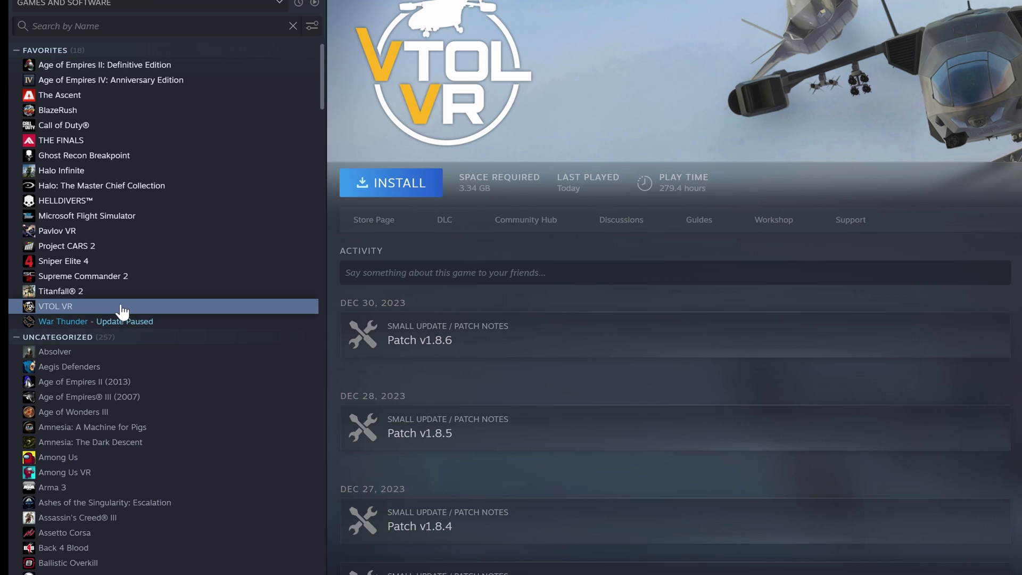
Step: Set VTOL VR's Betas version to v1.2.1f5 in its Properties
right_click(119, 311)
click(162, 401)
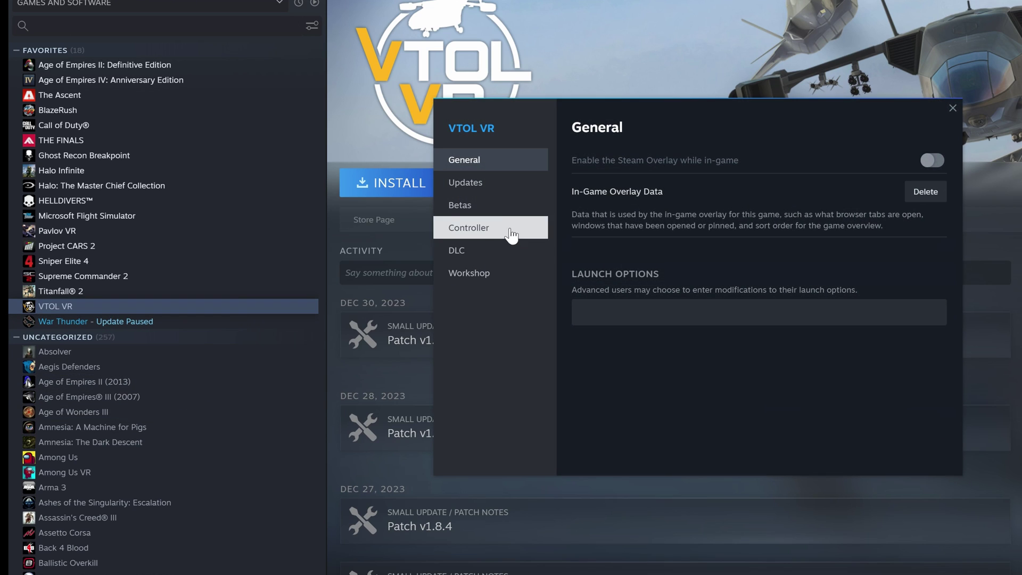
click(468, 188)
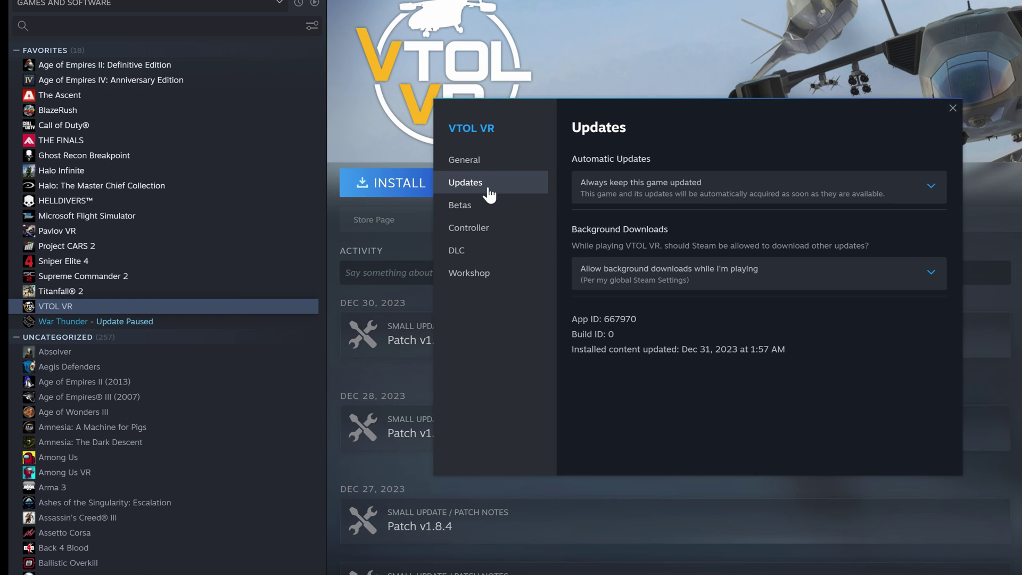
click(473, 210)
click(911, 158)
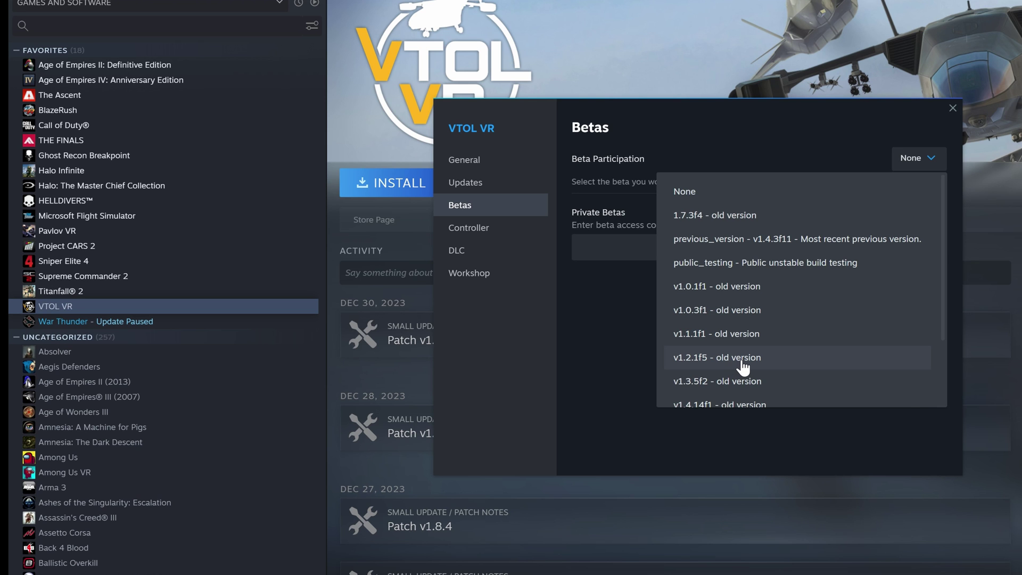
click(743, 366)
click(952, 108)
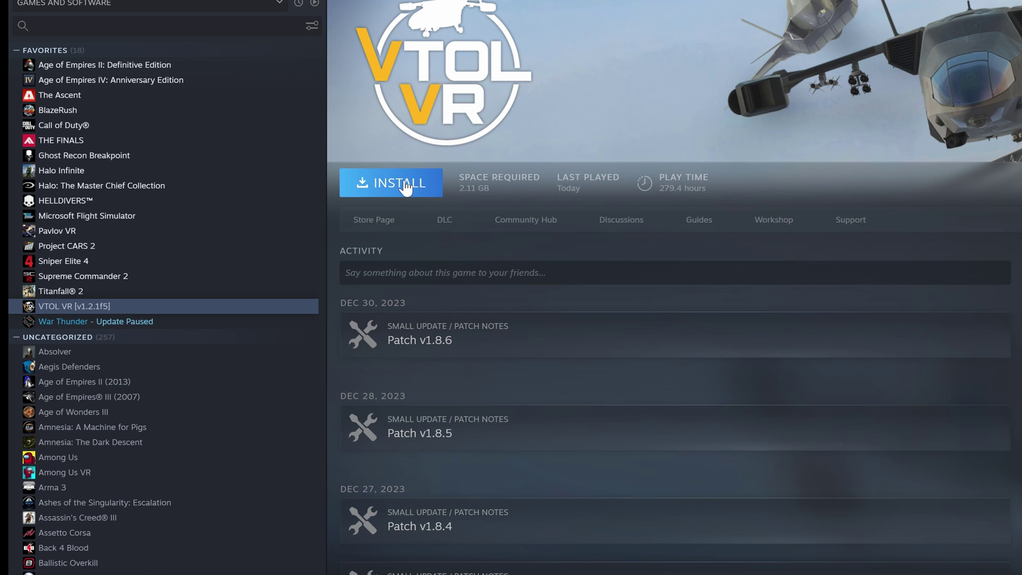
Step: Install VTOL VR onto NVMe (N:) and return to its game page
click(403, 184)
click(644, 373)
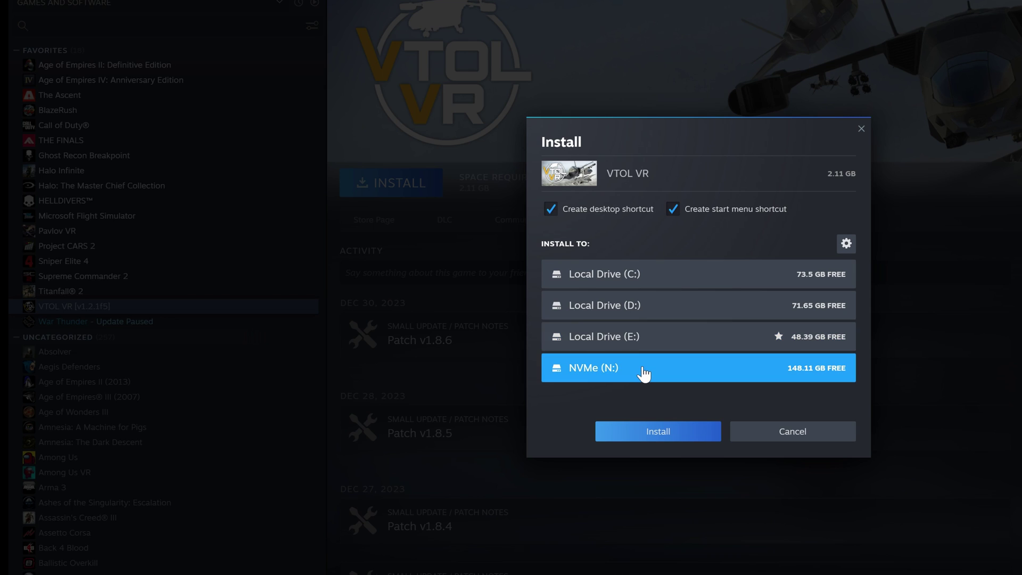
click(641, 432)
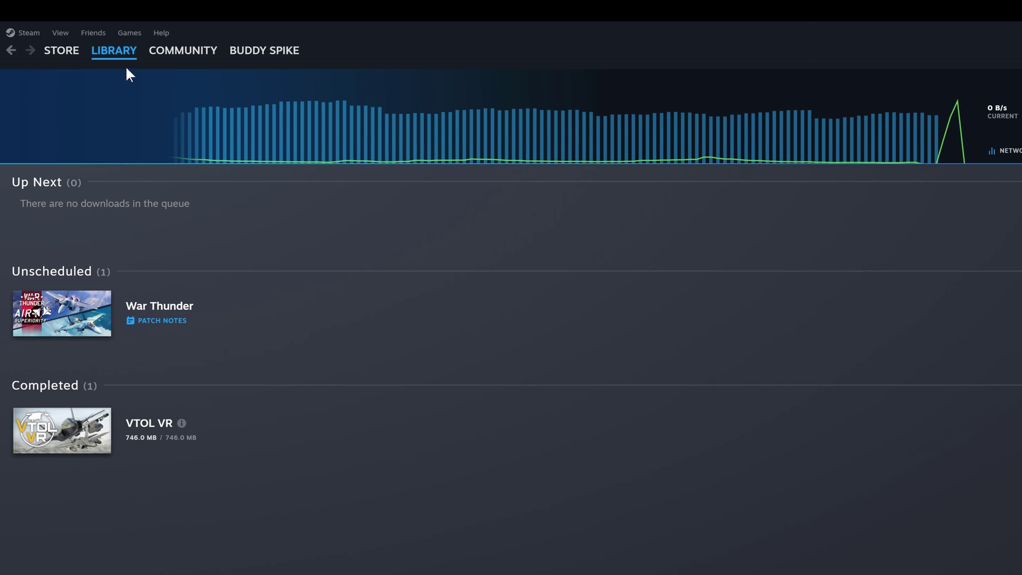
click(117, 71)
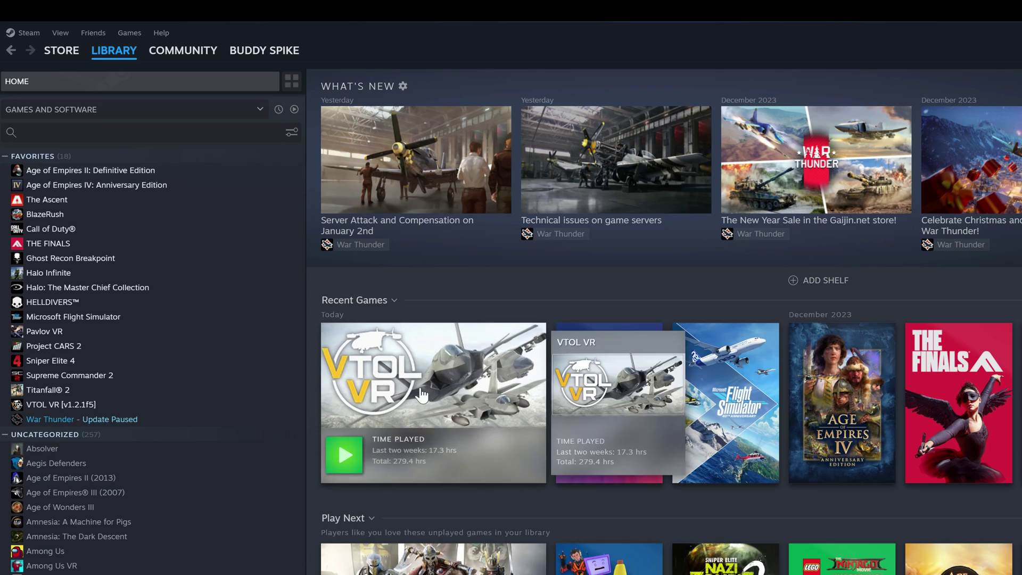
click(500, 471)
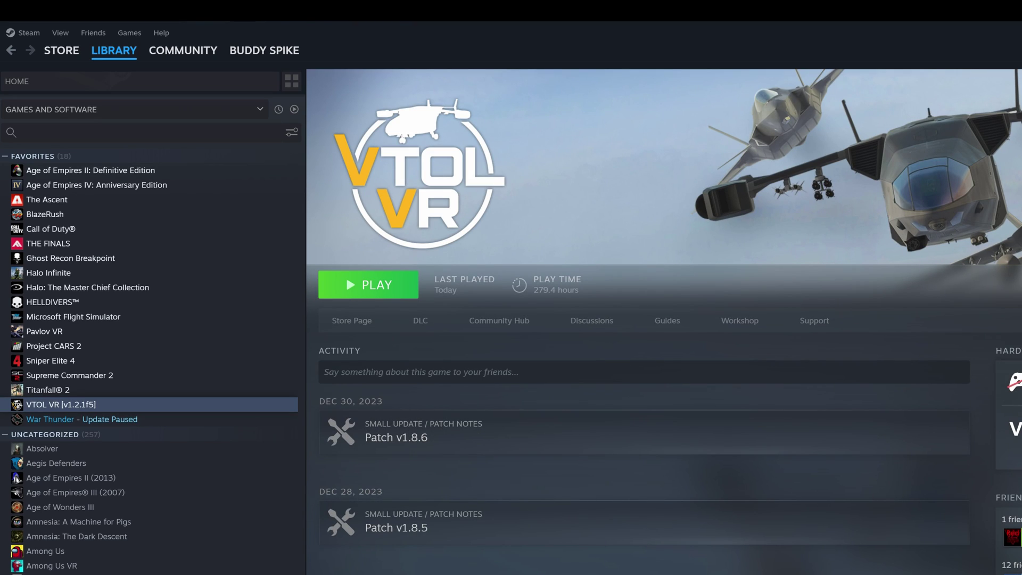
Step: Open the N:\vtol old mods folder in File Explorer
key(alt+Tab)
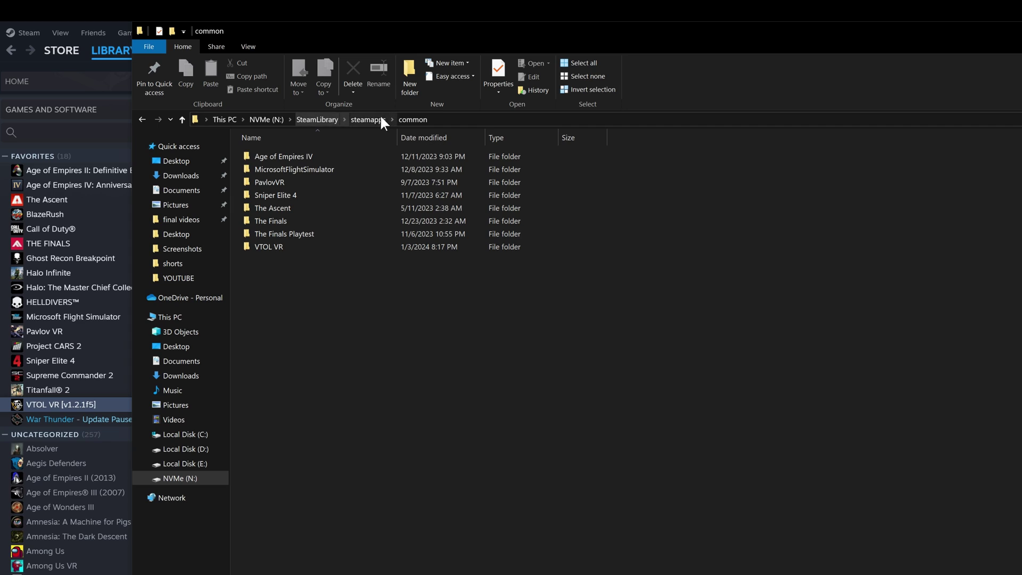
click(262, 120)
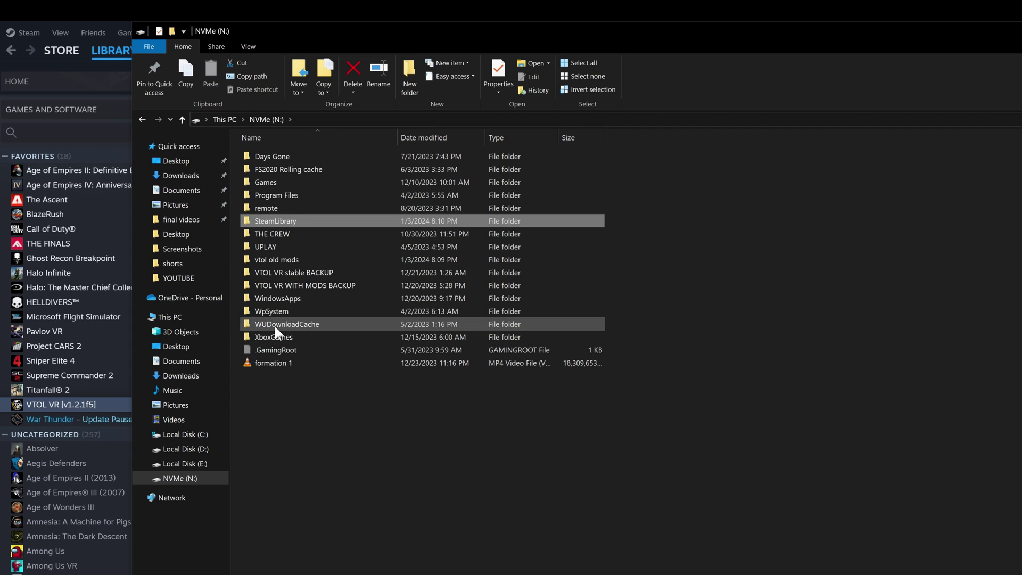
double_click(273, 260)
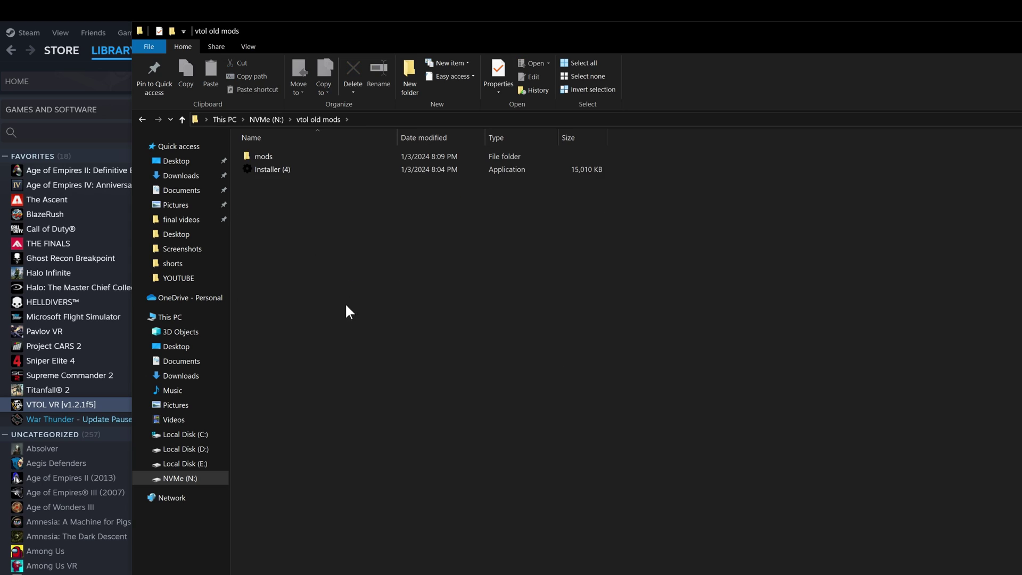
drag(342, 228, 298, 153)
click(315, 207)
Step: Run Installer (4) as administrator and allow it past SmartScreen with Run anyway
right_click(261, 168)
click(309, 189)
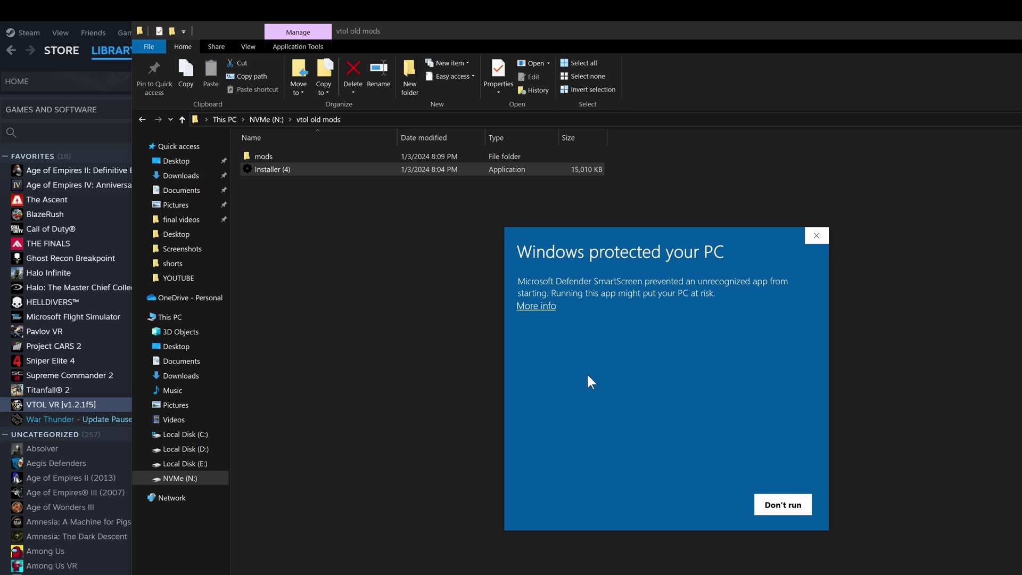
click(536, 306)
click(695, 506)
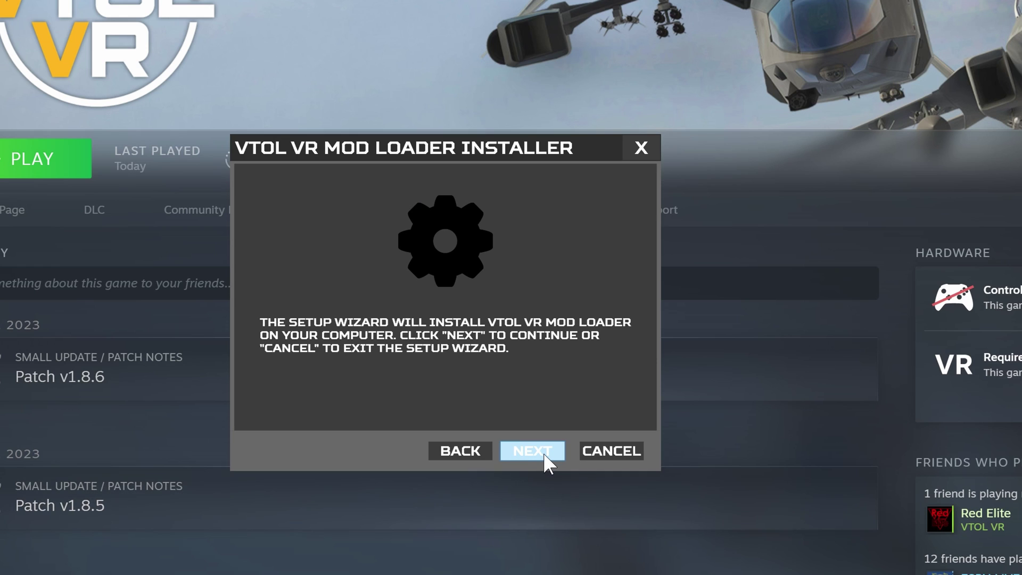
Step: Point the installer at the N:\SteamLibrary\steamapps\common\VTOL VR game folder
click(544, 454)
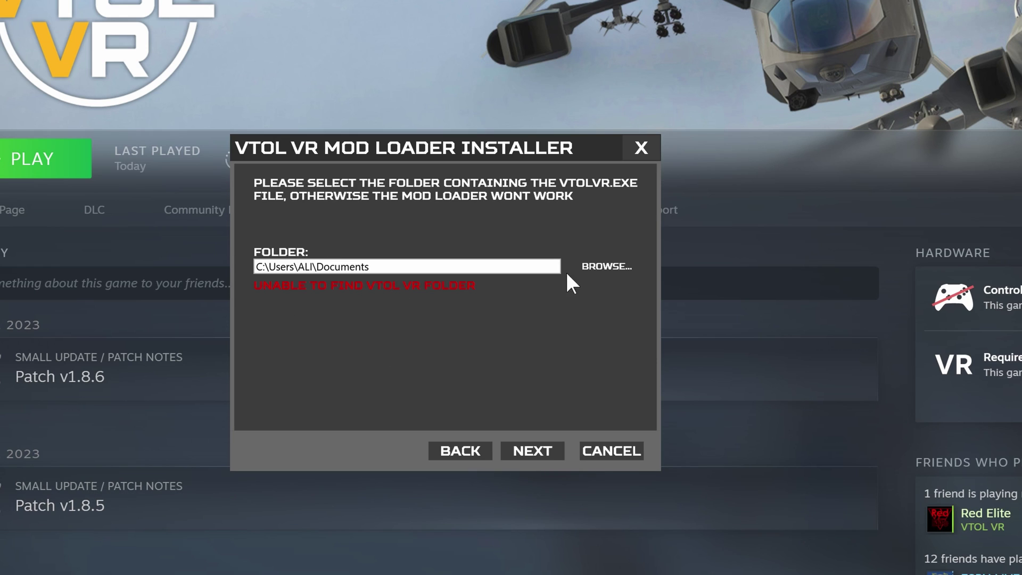
click(599, 267)
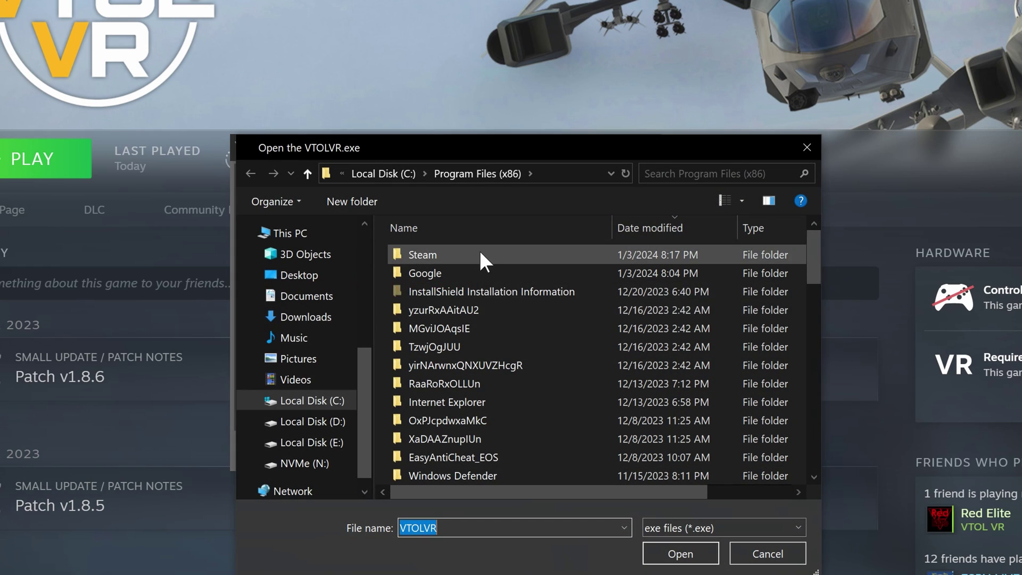
click(315, 453)
scroll(460, 388, down, 1)
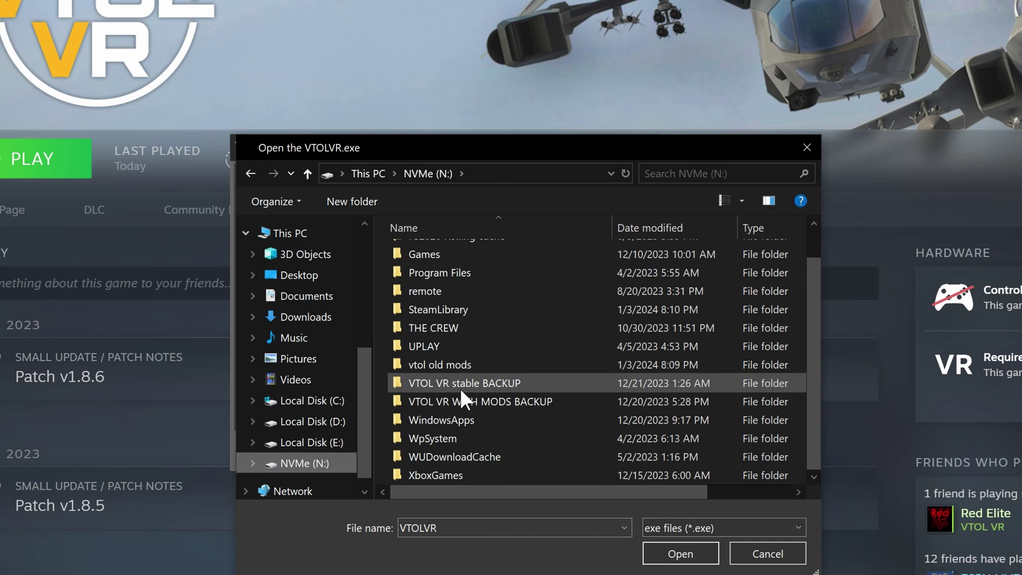
double_click(446, 309)
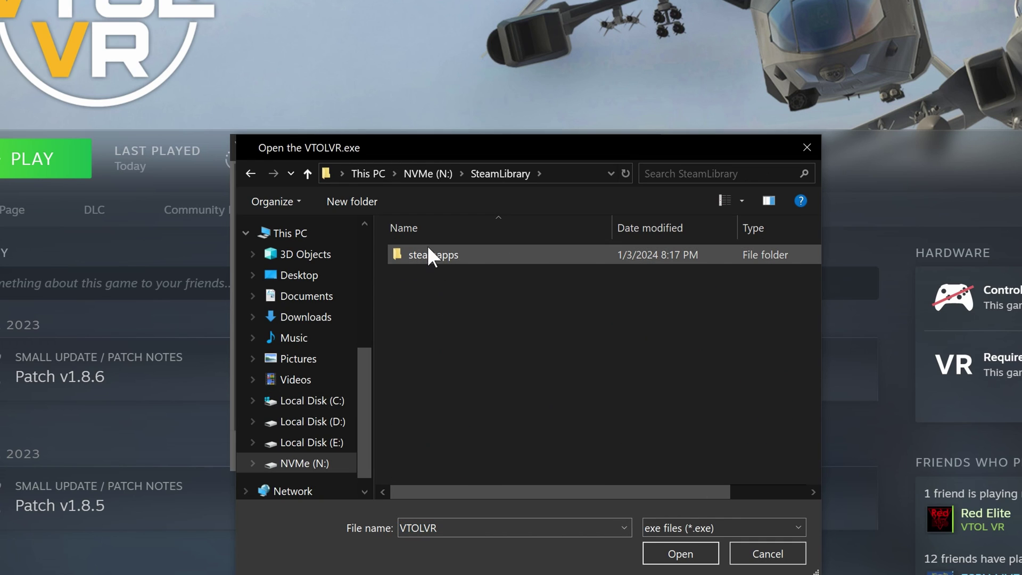
double_click(430, 256)
double_click(442, 254)
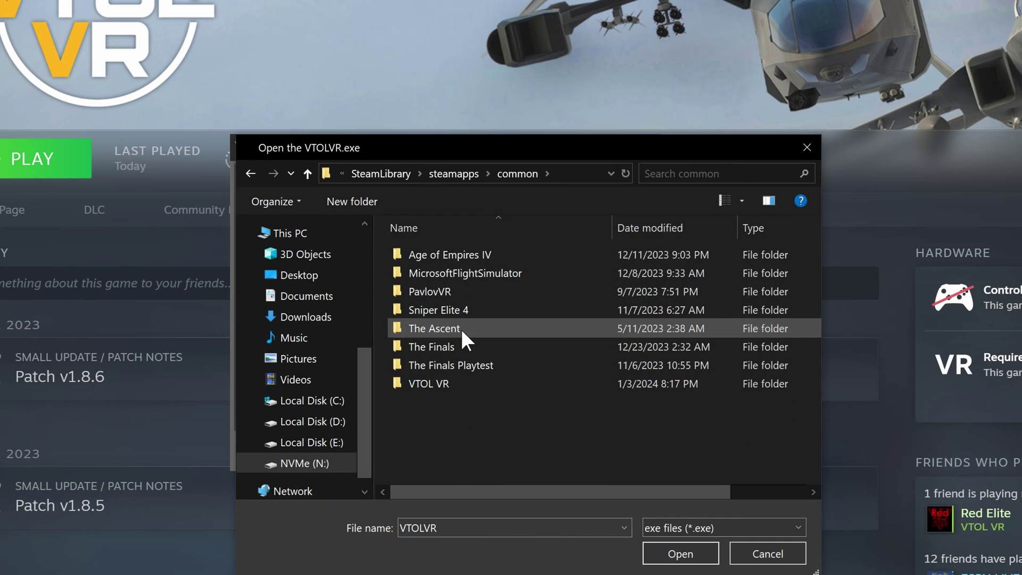
click(439, 382)
click(685, 556)
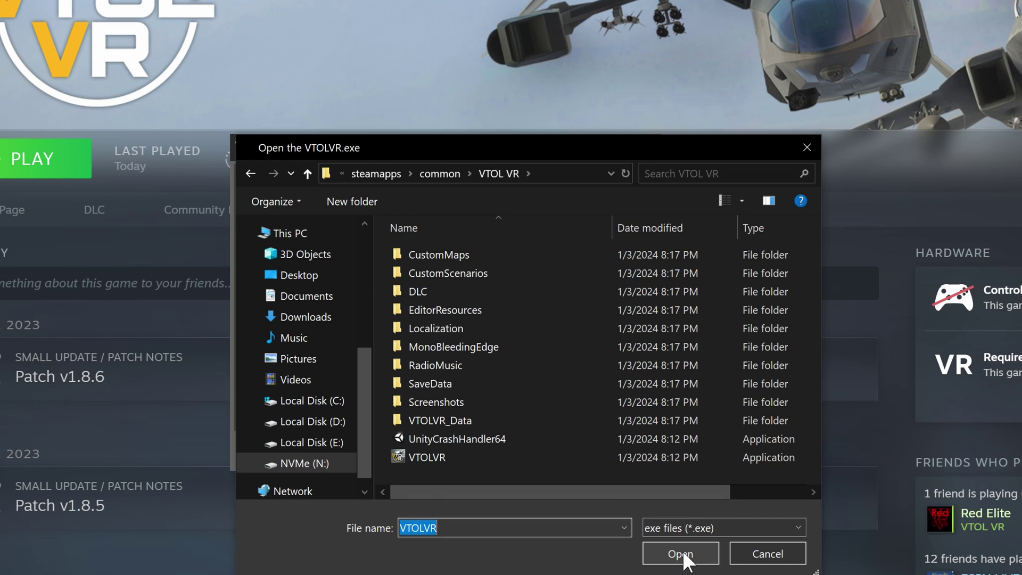
click(684, 555)
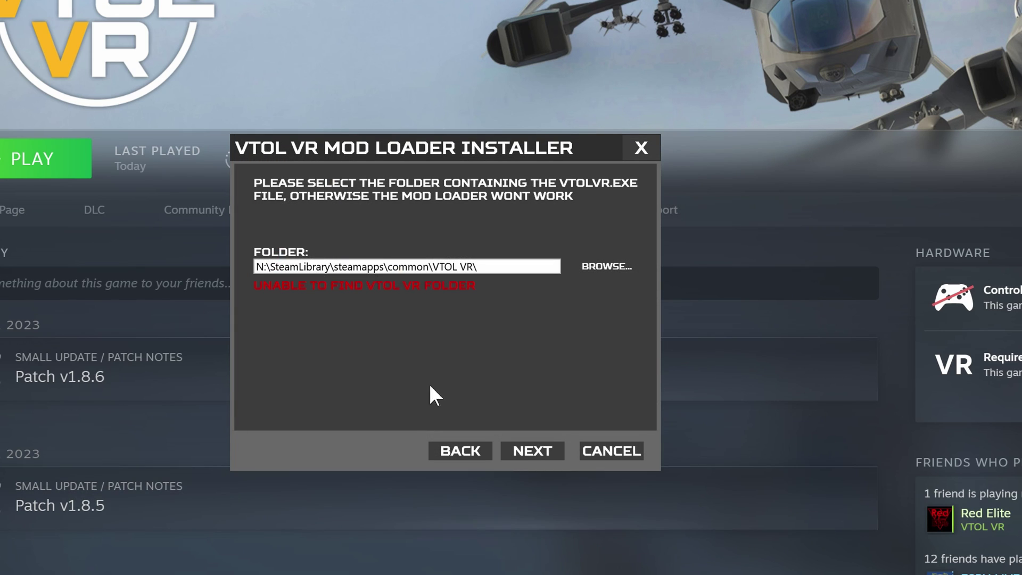
click(532, 451)
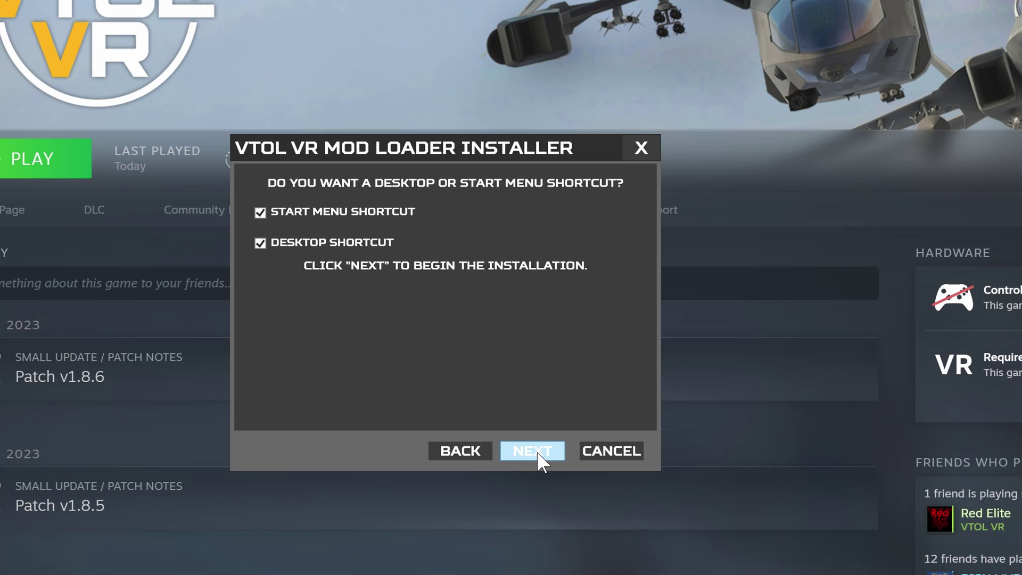
Step: Untick Desktop Shortcut, install the mod loader, and close the installer
click(325, 244)
click(534, 458)
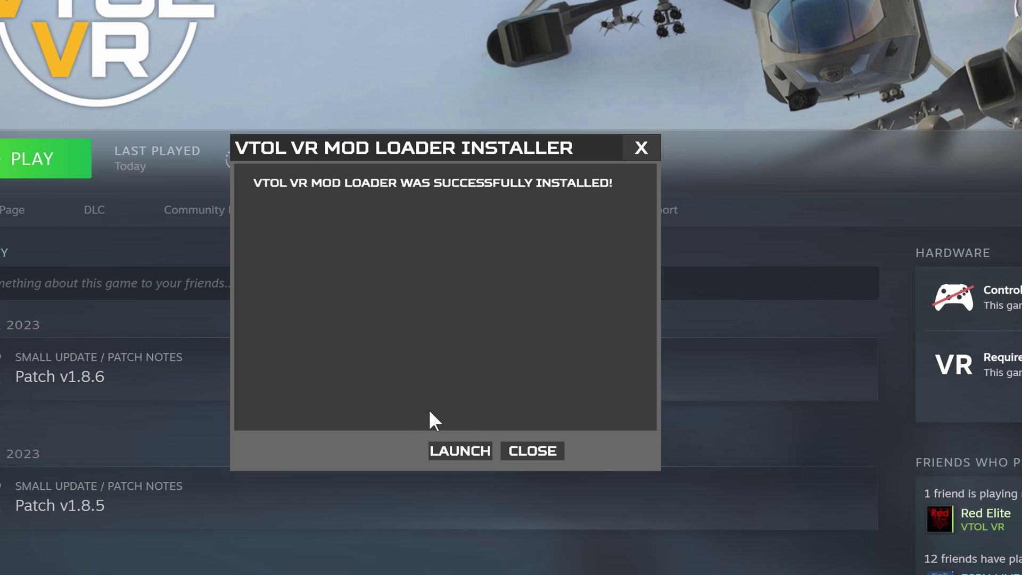
click(533, 452)
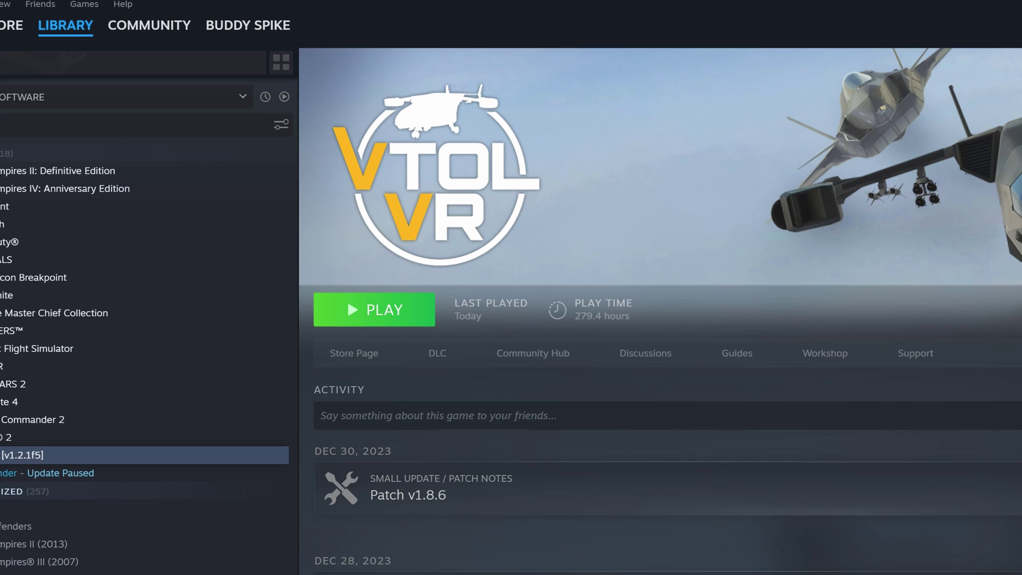
Step: Delete the Updater application in N:\SteamLibrary\steamapps\common\VTOL VR\VTOLVR_ModLoader
key(alt+Tab)
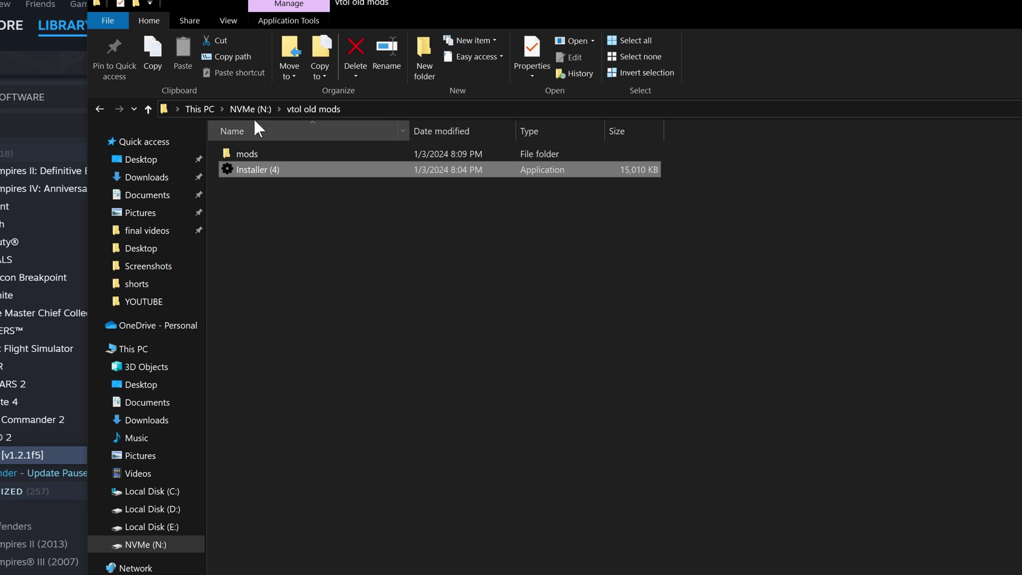
key(alt+Up)
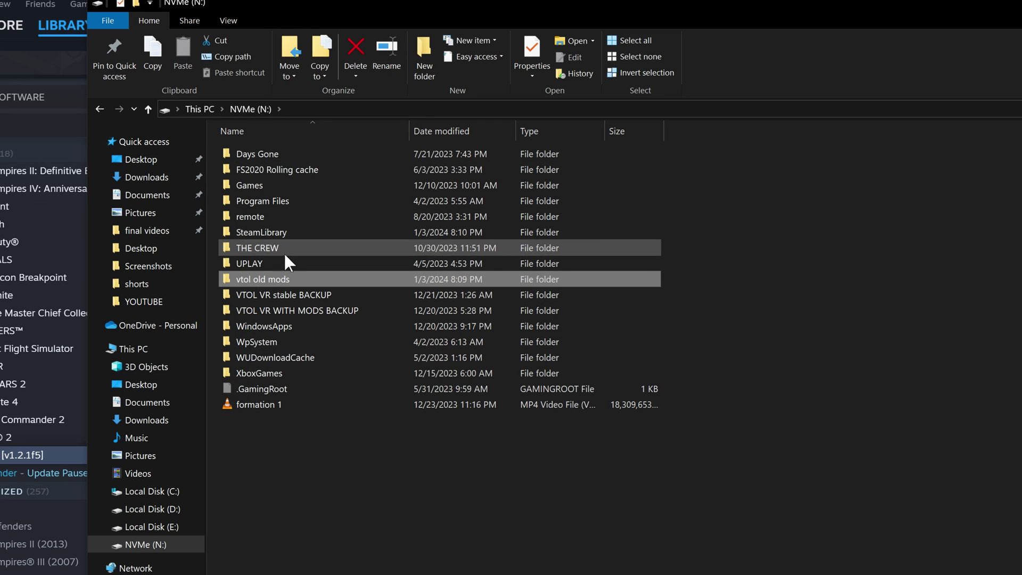
double_click(283, 232)
double_click(256, 155)
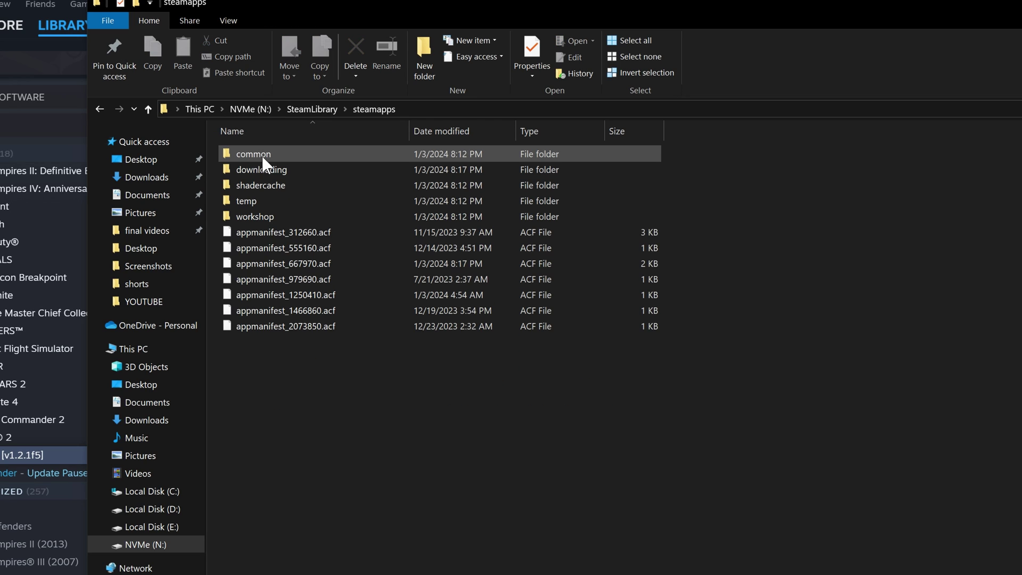
double_click(262, 158)
double_click(262, 268)
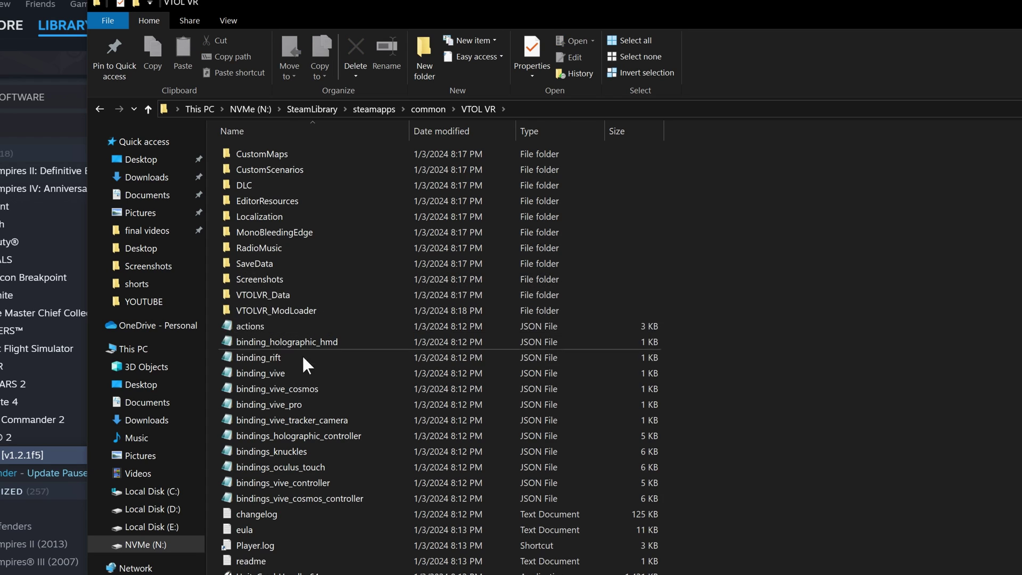
double_click(277, 312)
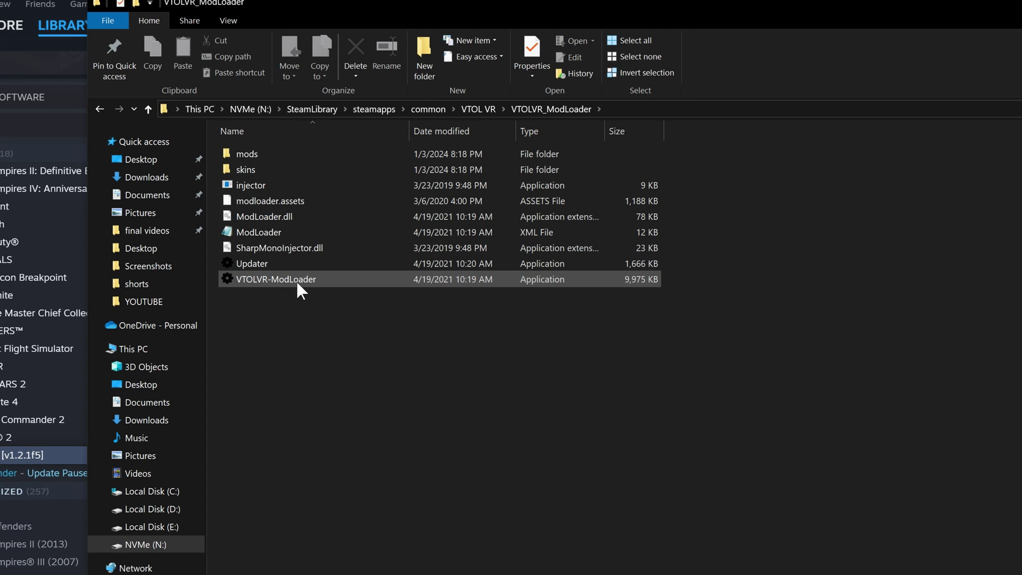
click(268, 274)
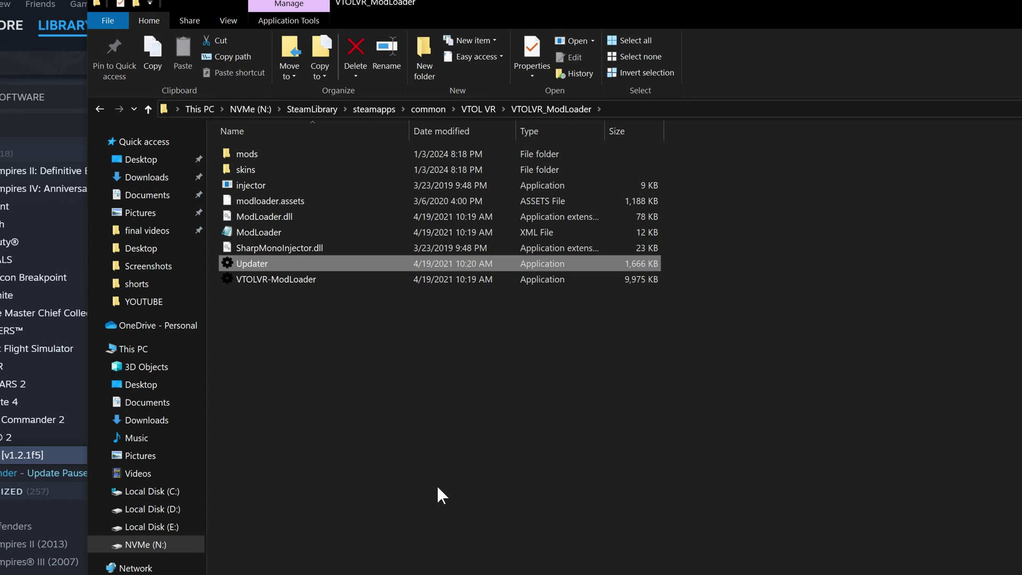
key(Delete)
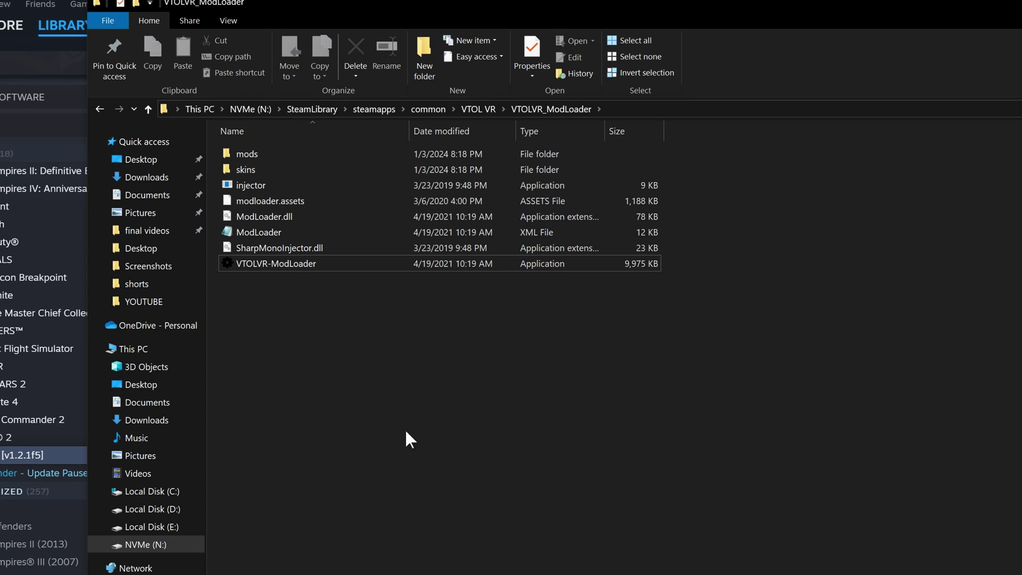
Step: Duplicate VTOLVR-ModLoader, rename the copy 'Updater', and launch VTOLVR-ModLoader
click(238, 261)
key(ctrl+c)
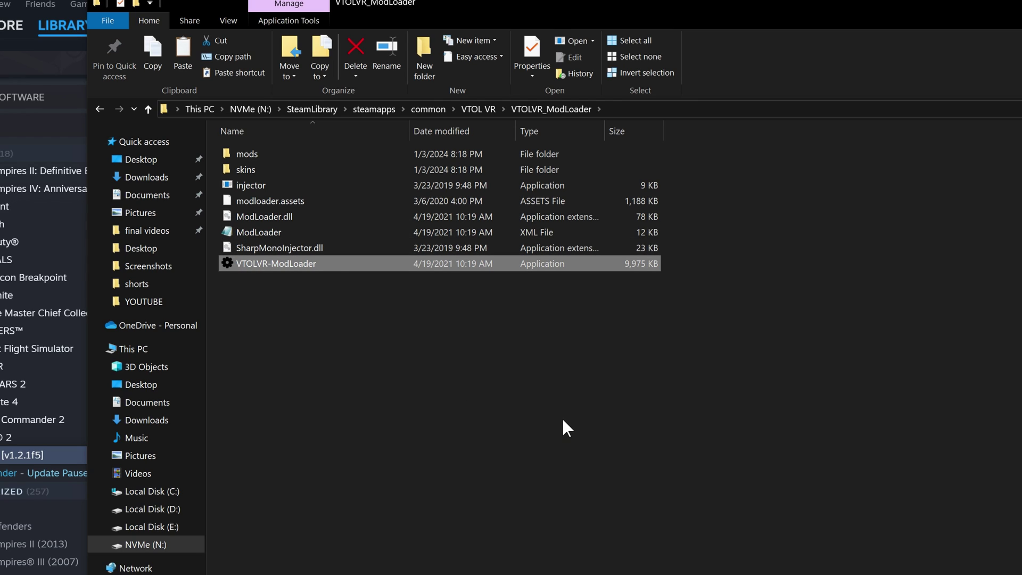
key(ctrl+v)
click(298, 266)
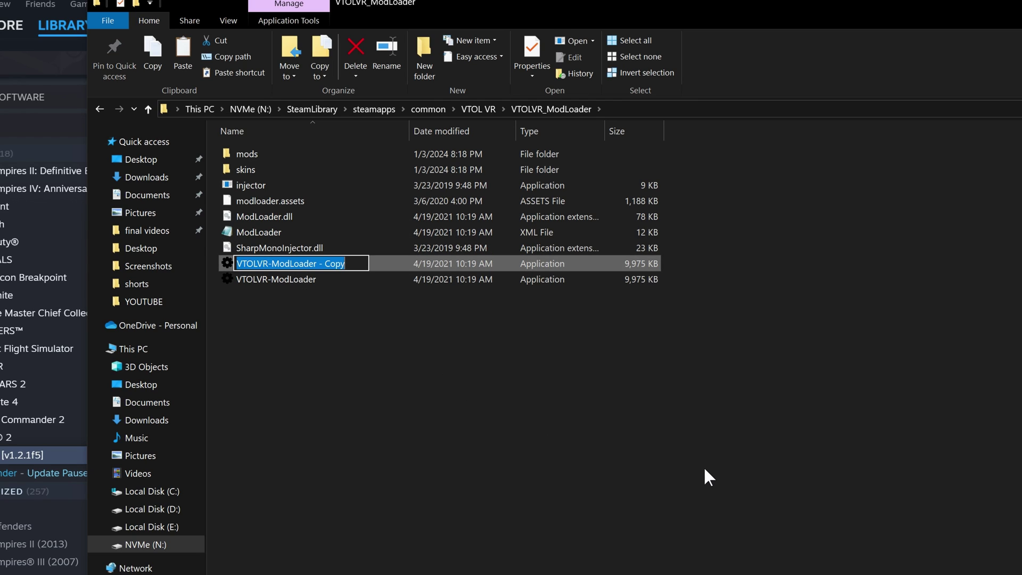
text(U)
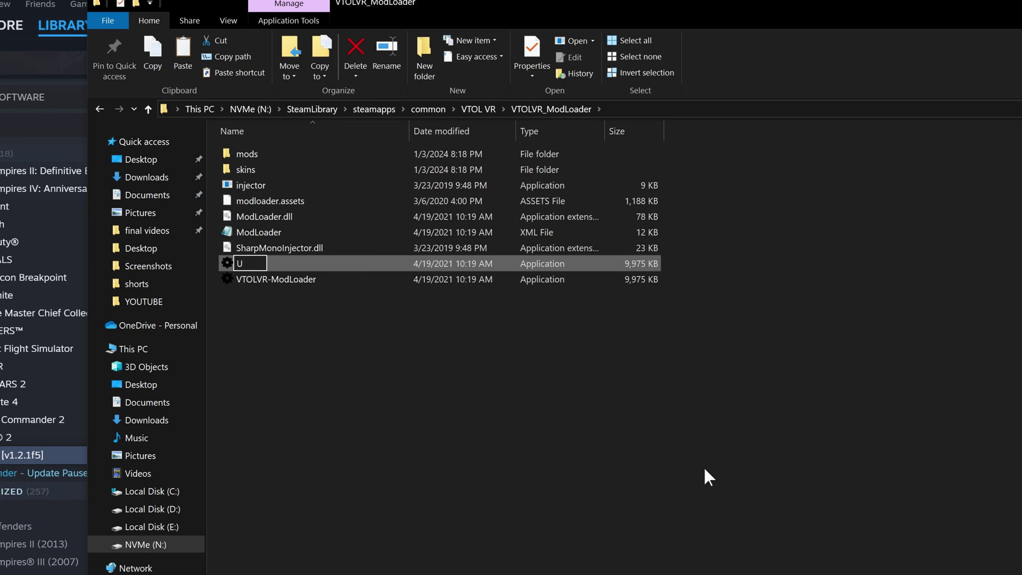
text(pdater)
key(Return)
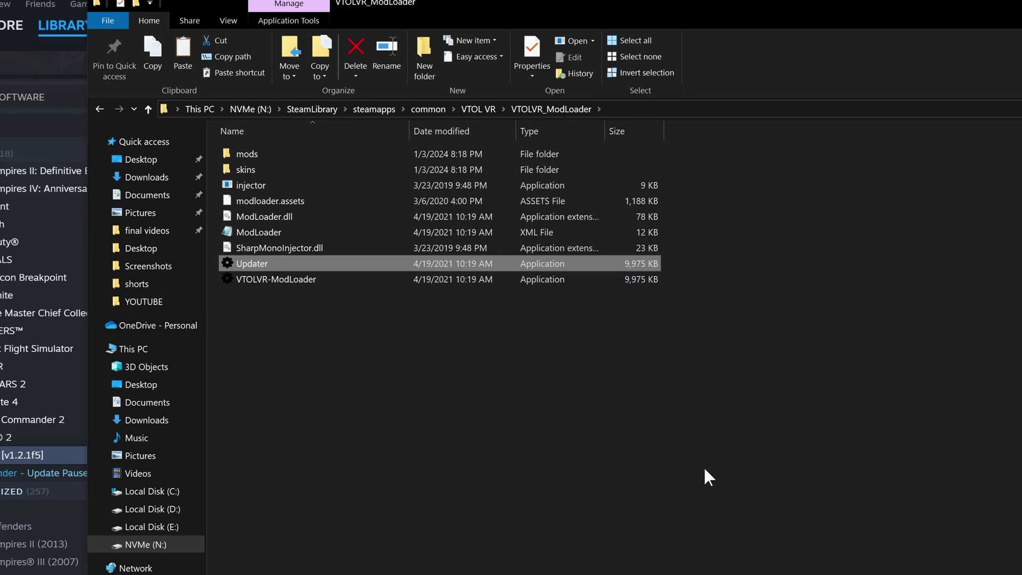
click(367, 360)
key(ctrl+a)
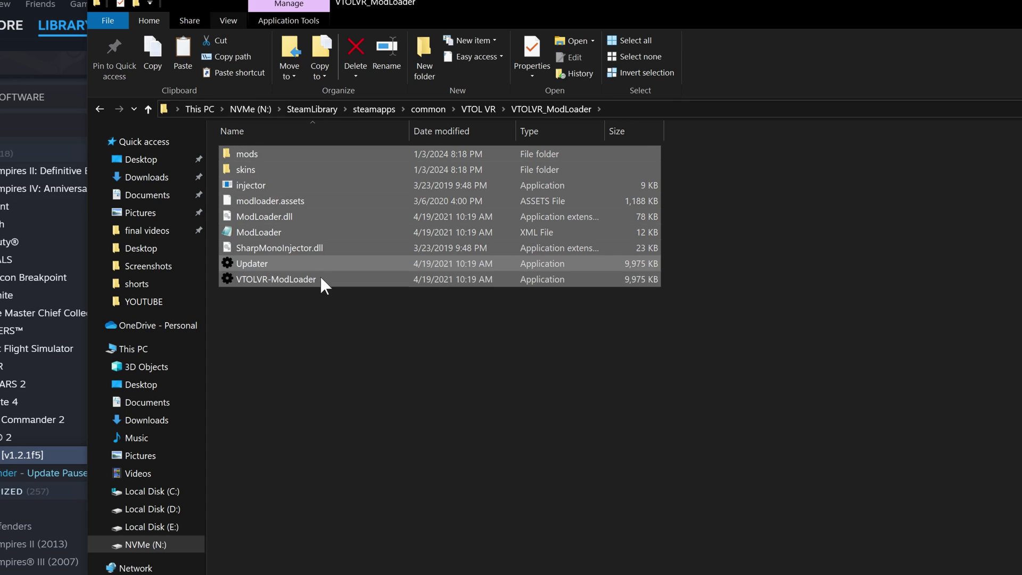
click(298, 298)
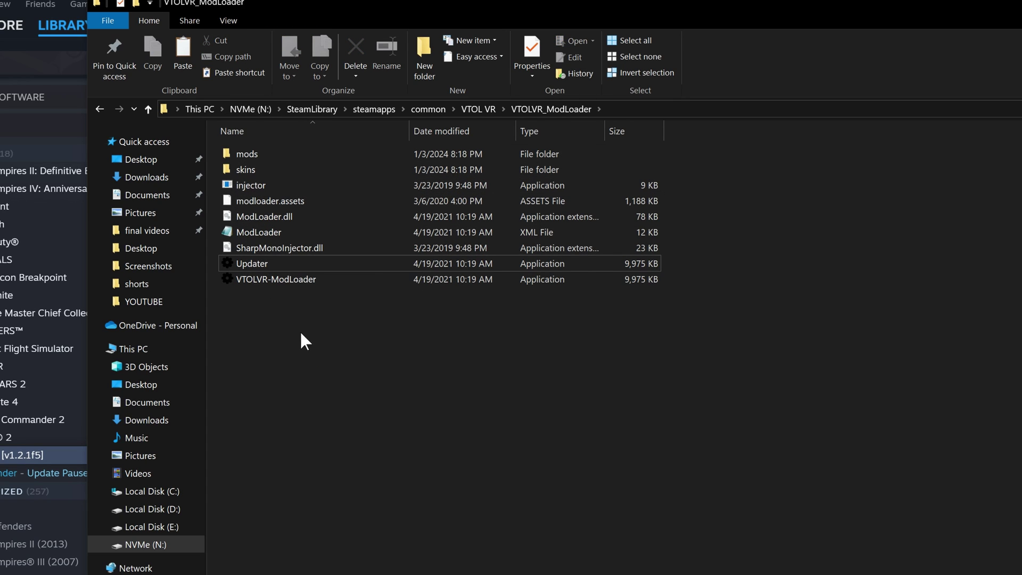
click(257, 279)
double_click(257, 279)
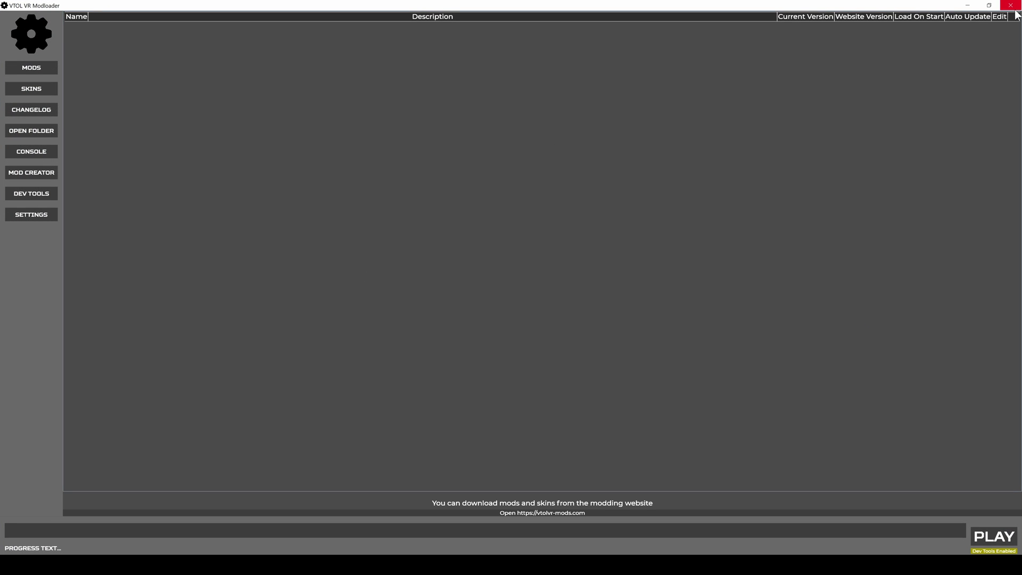
Step: Close the mod loader and open its settings file in Notepad
click(1011, 6)
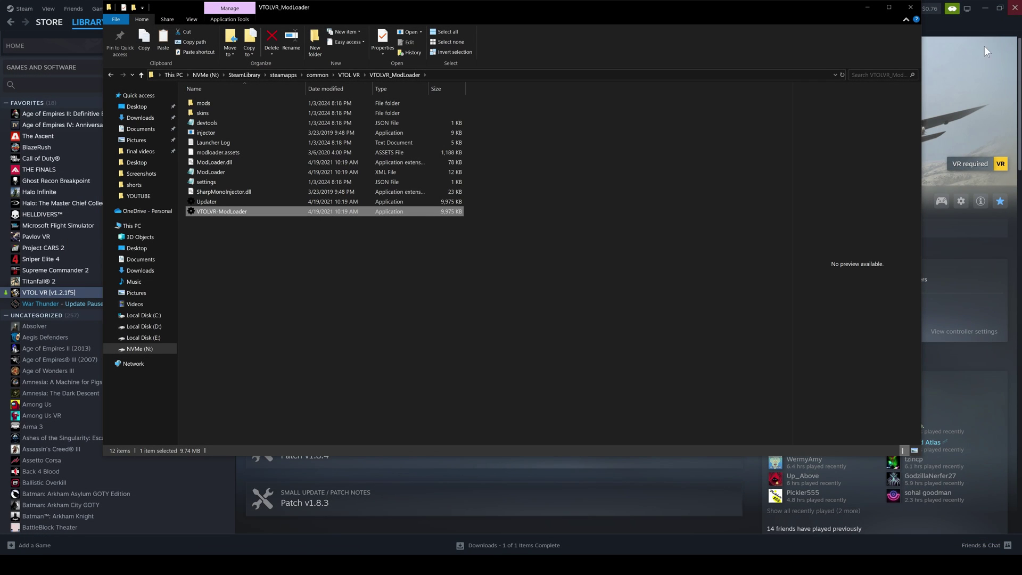
click(224, 237)
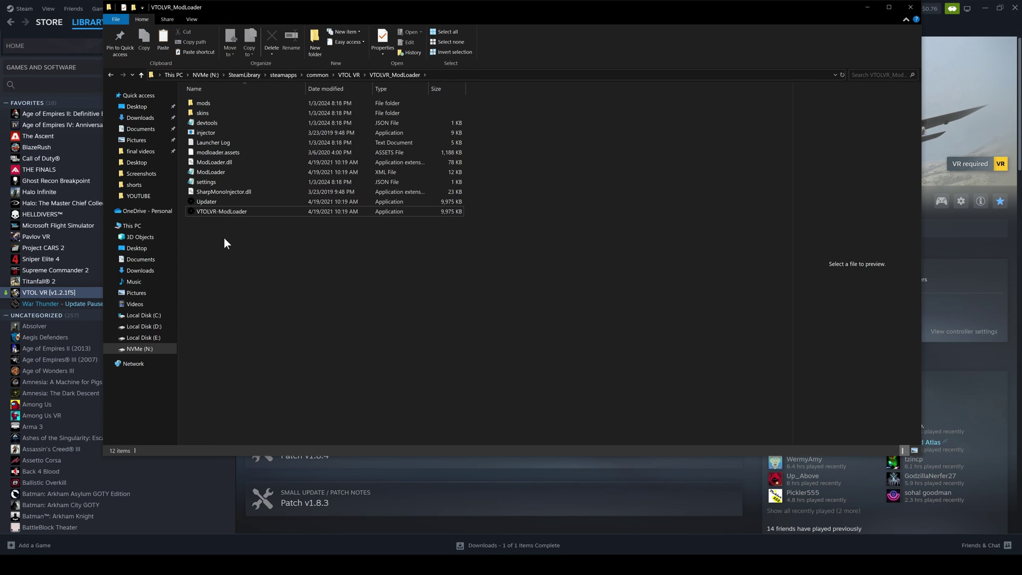
click(208, 181)
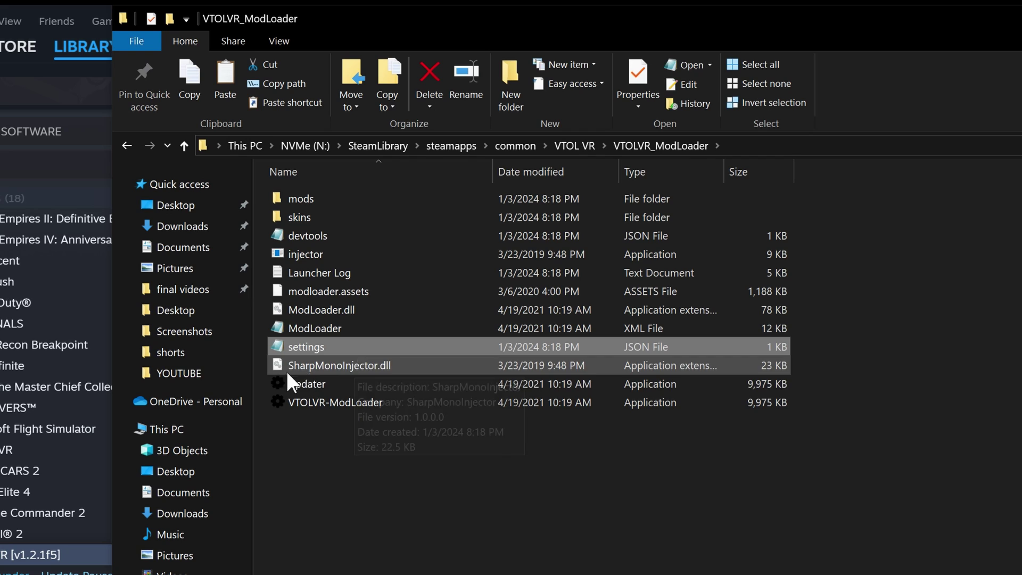
double_click(298, 346)
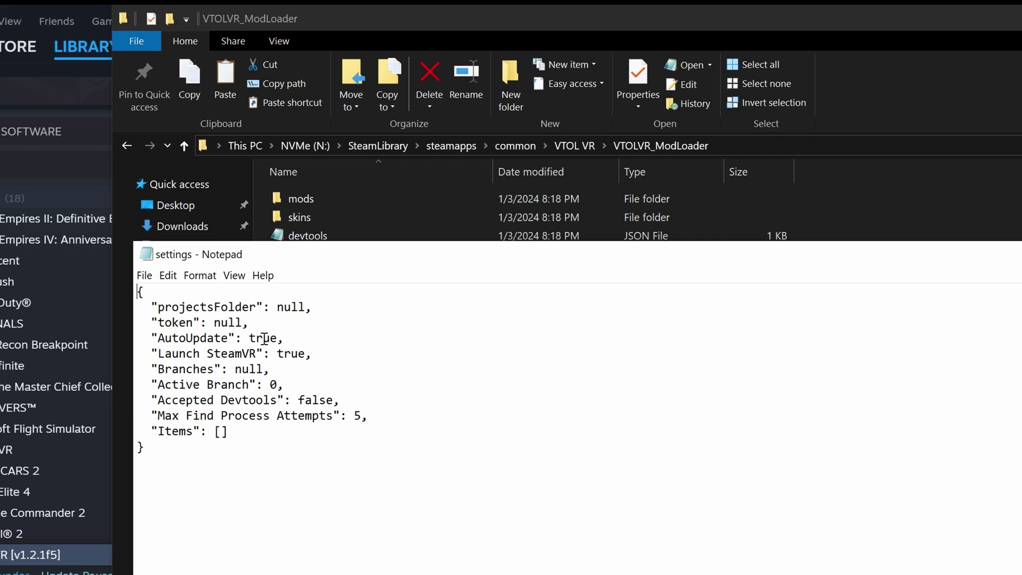
Step: Change AutoUpdate from true to false, save the settings file, and relaunch the mod loader
drag(252, 338, 276, 338)
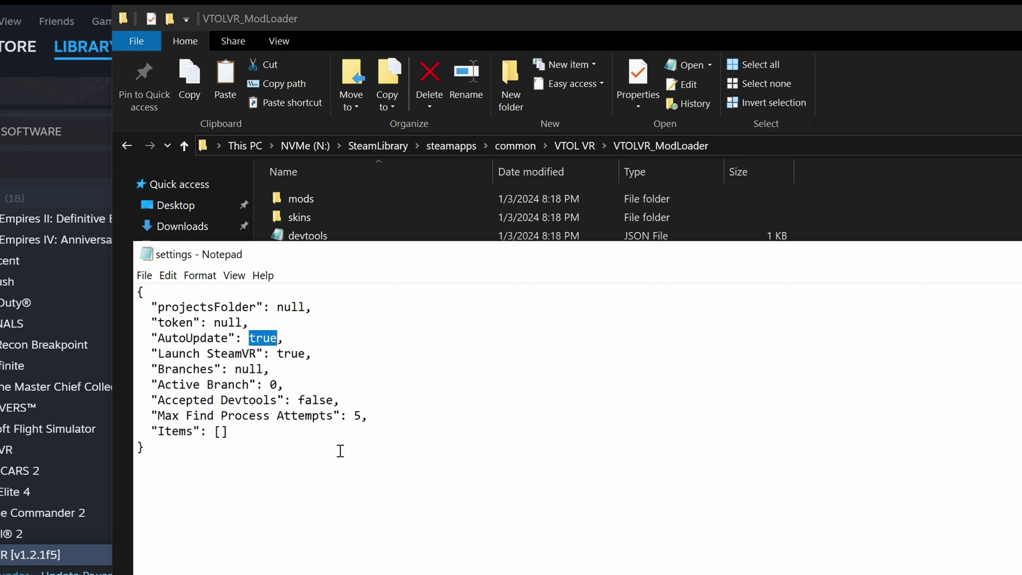
text(fals)
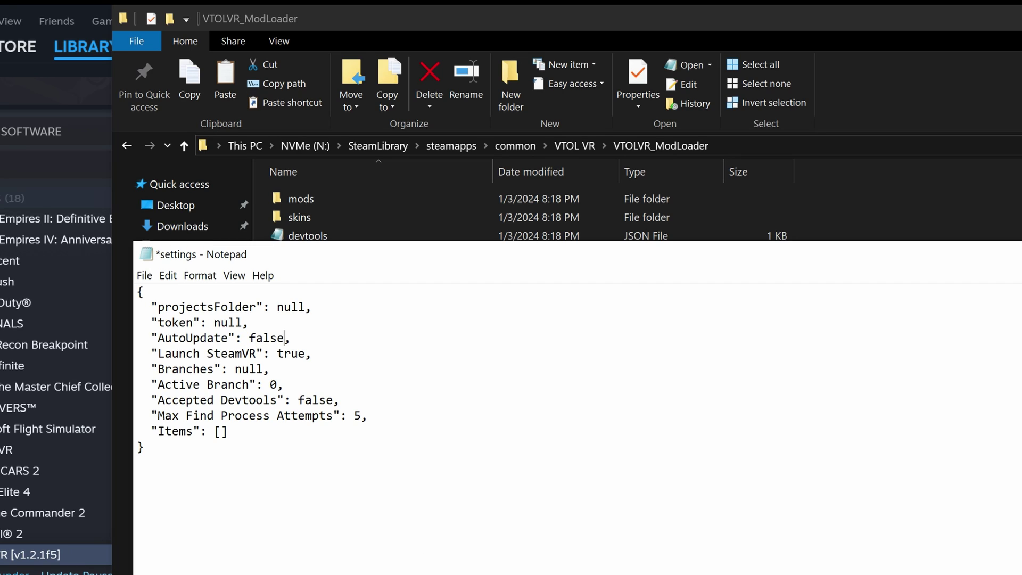
key(ctrl+s)
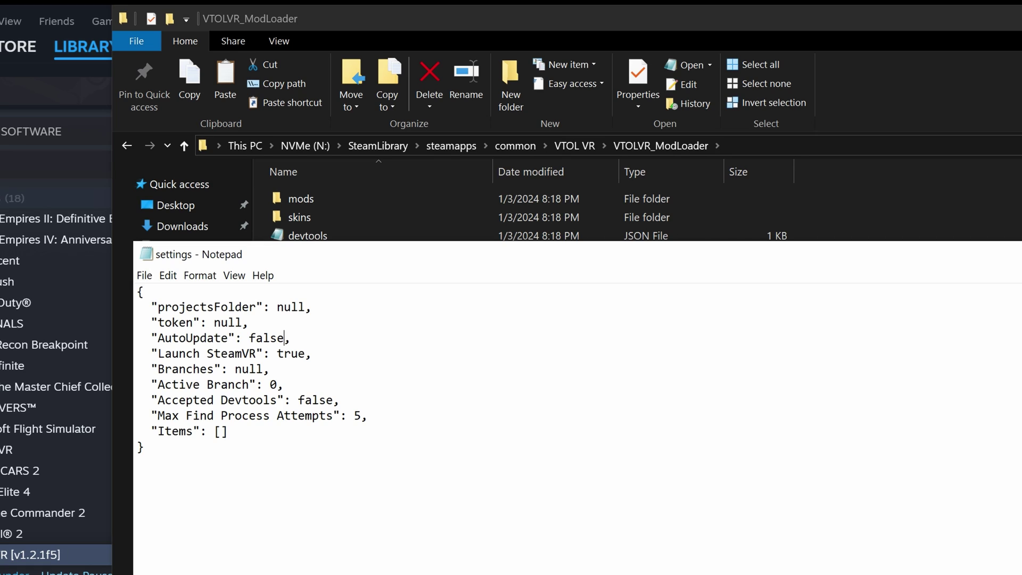
key(alt+F4)
double_click(366, 410)
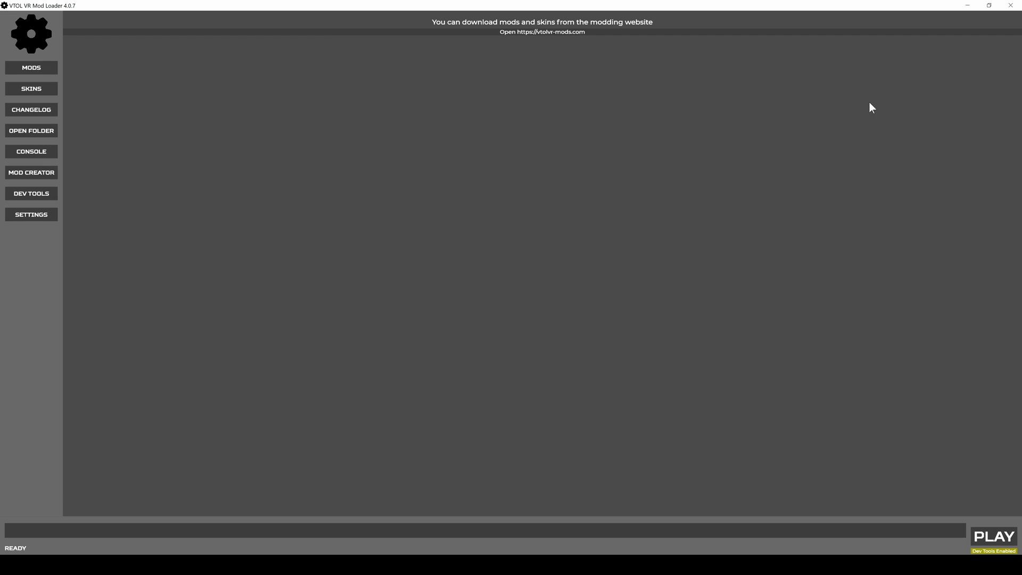
Step: Close the mod loader and select all 21 old mod folders in N:\vtol old mods\mods
click(1010, 5)
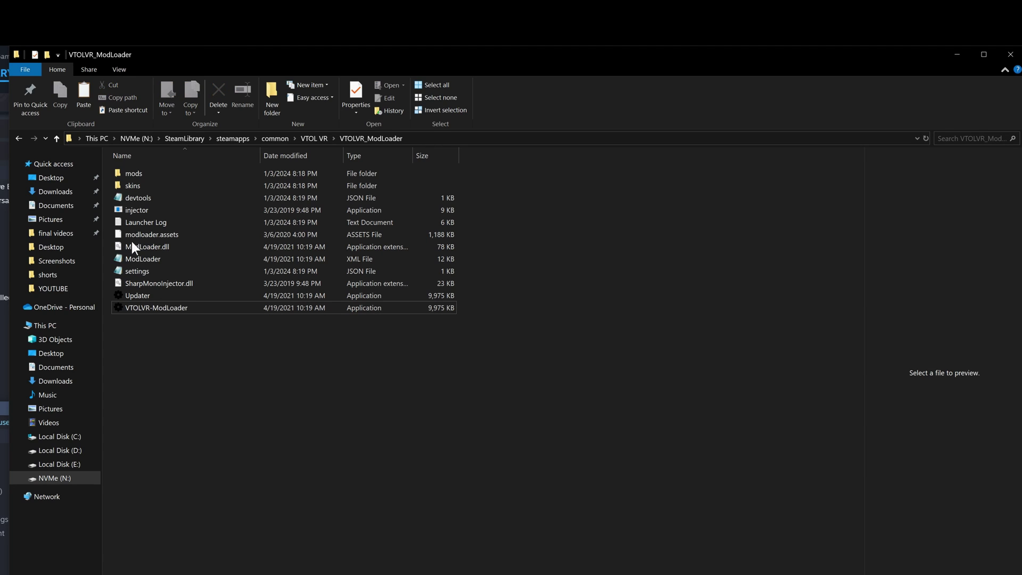
double_click(132, 171)
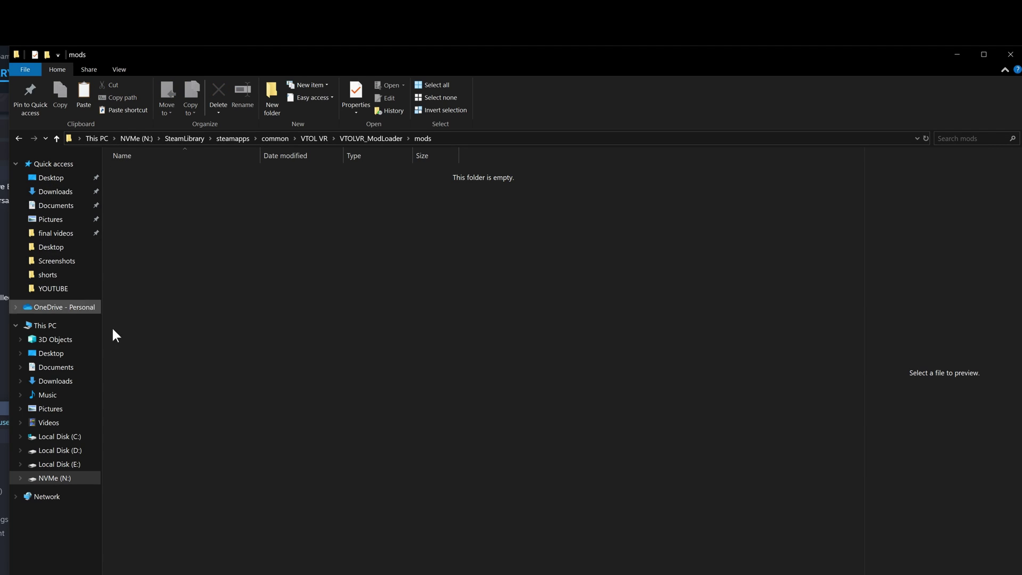
click(145, 137)
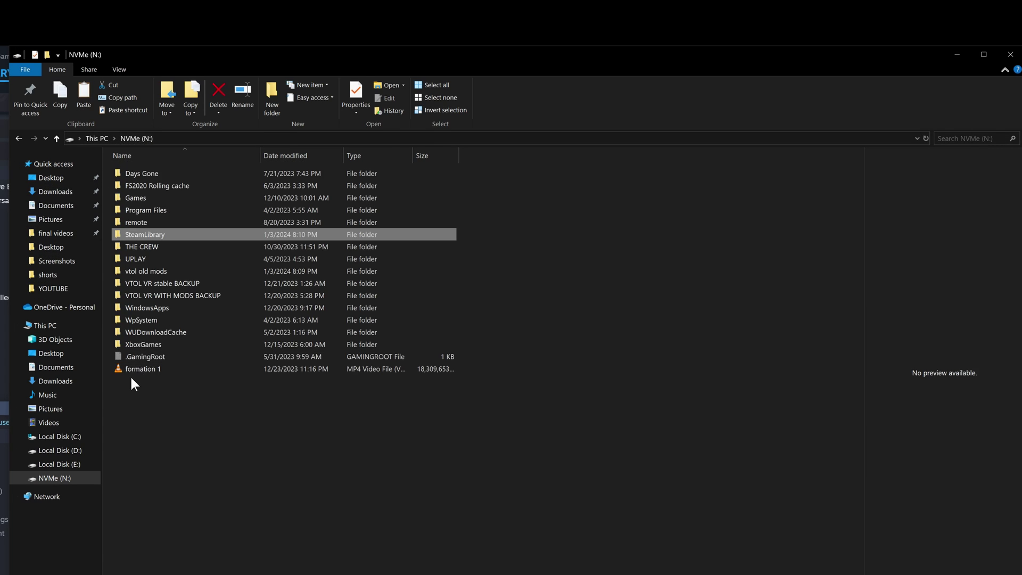
double_click(160, 271)
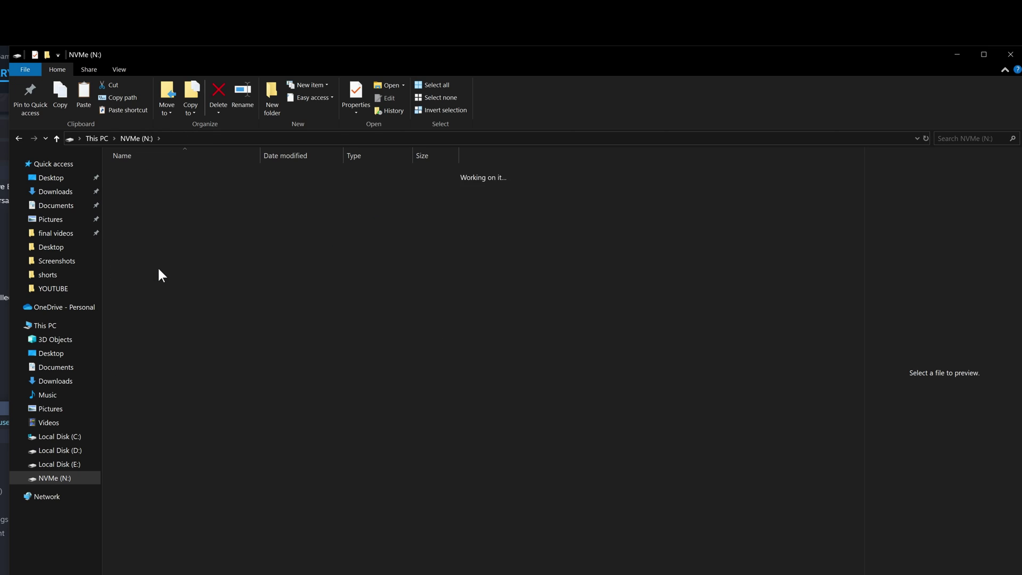
double_click(140, 173)
drag(241, 448, 301, 518)
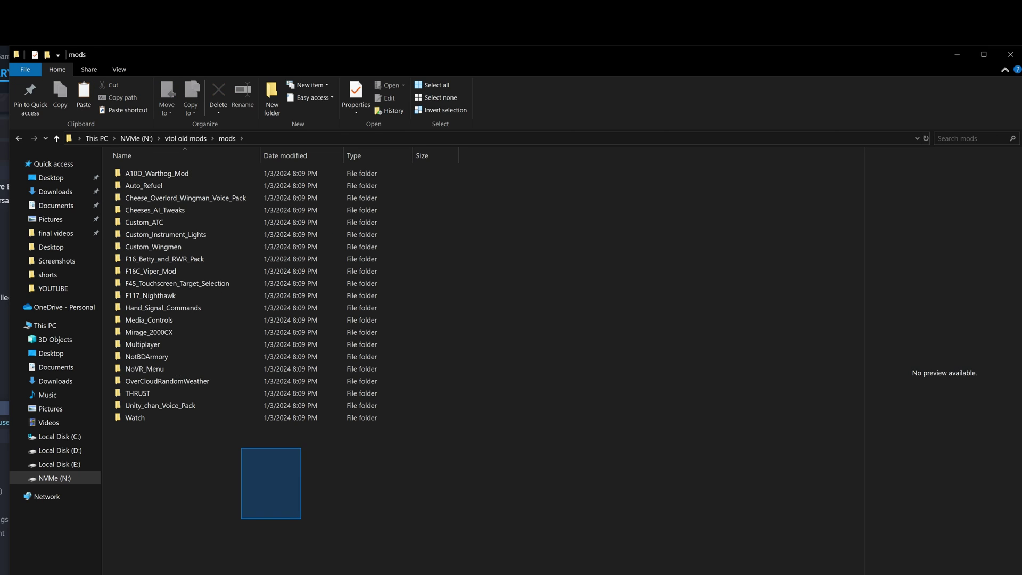
key(ctrl+a)
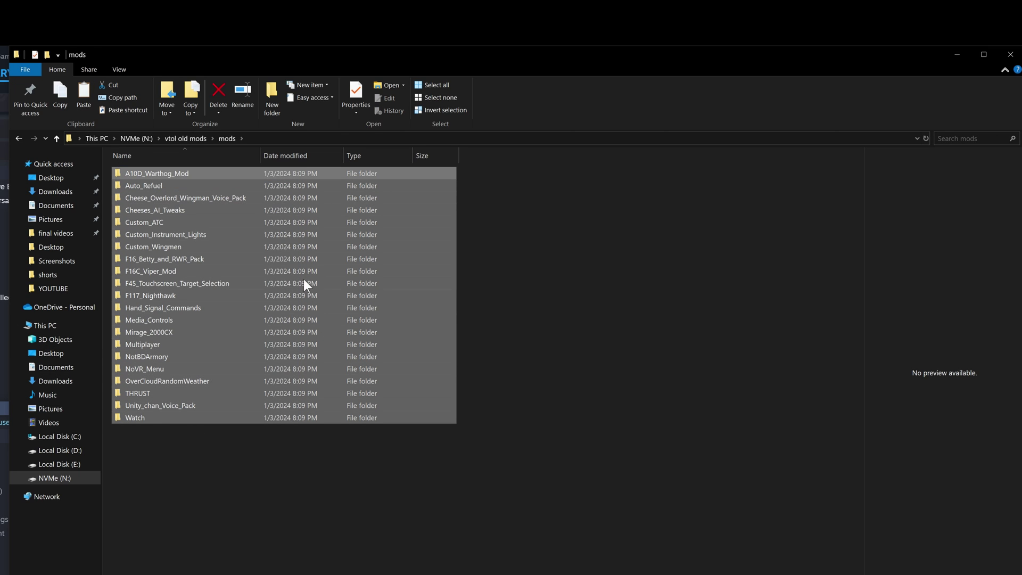
Step: Paste the old mods into SteamLibrary\steamapps\common\VTOL VR\VTOLVR_ModLoader
click(185, 135)
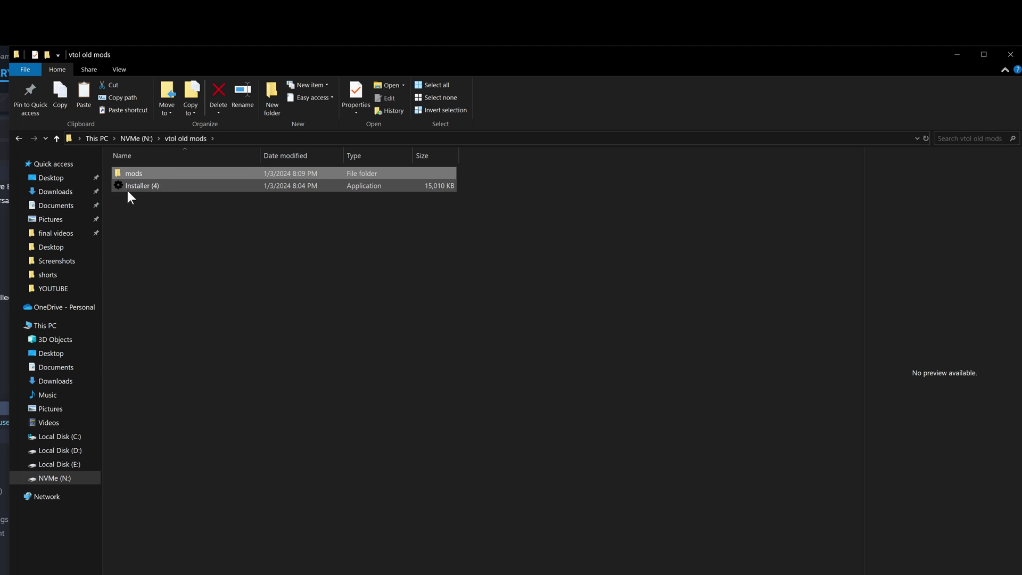
click(130, 139)
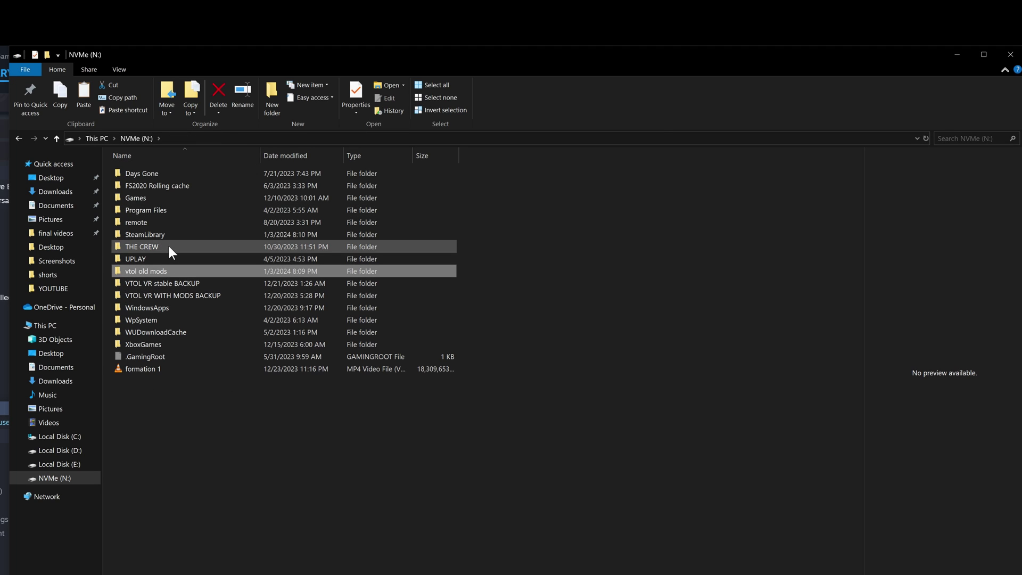
double_click(146, 172)
double_click(146, 172)
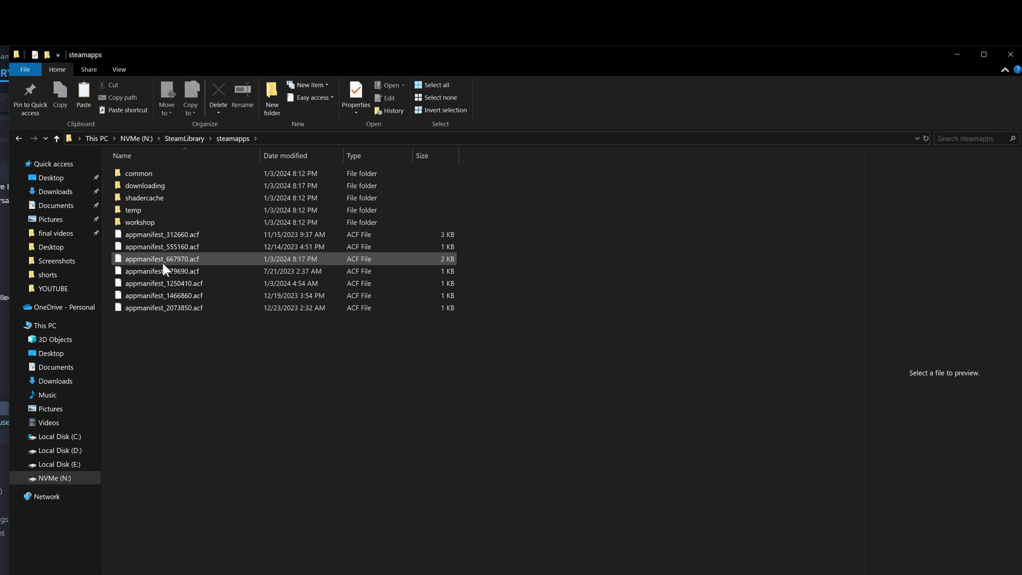
click(144, 178)
double_click(145, 178)
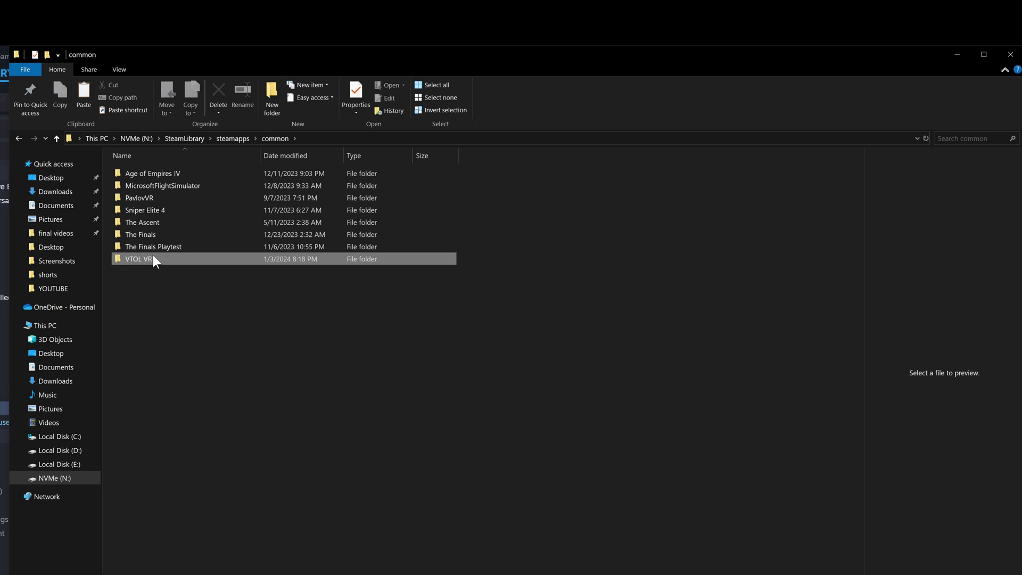
double_click(152, 258)
double_click(136, 298)
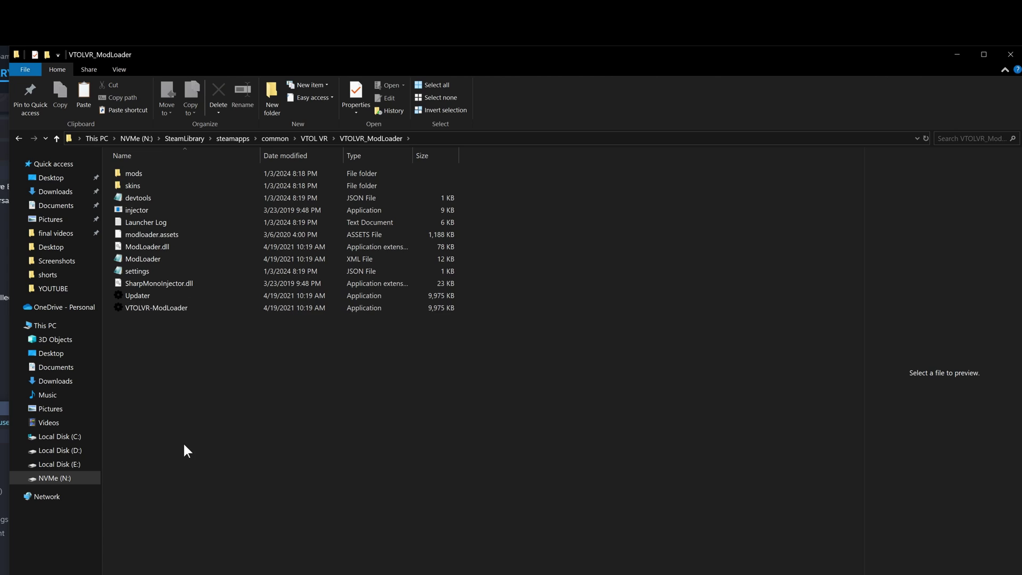
key(ctrl+v)
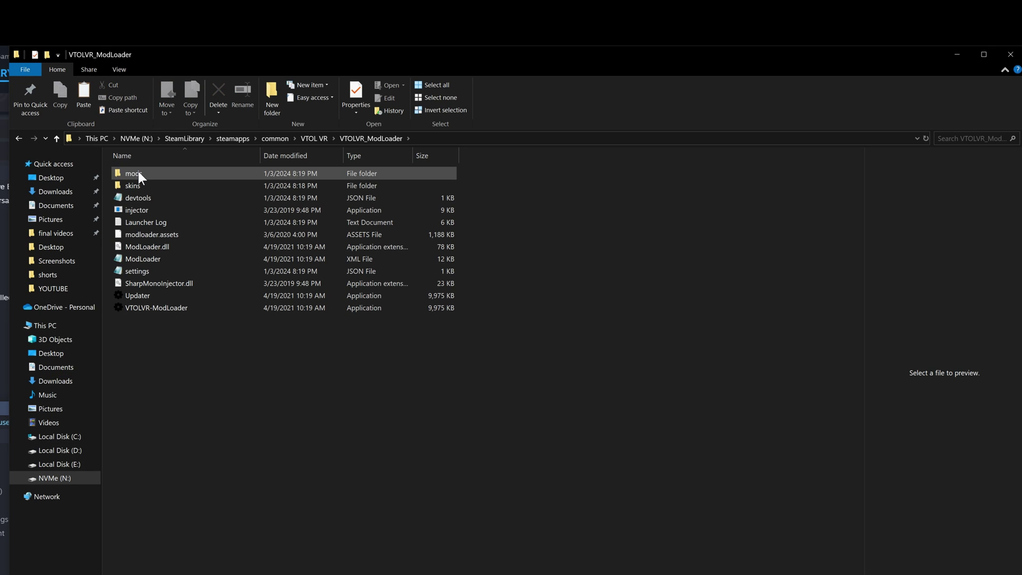
Step: Check the mods folder for the copied mods, then return to the VTOL VR folder
double_click(137, 173)
key(m)
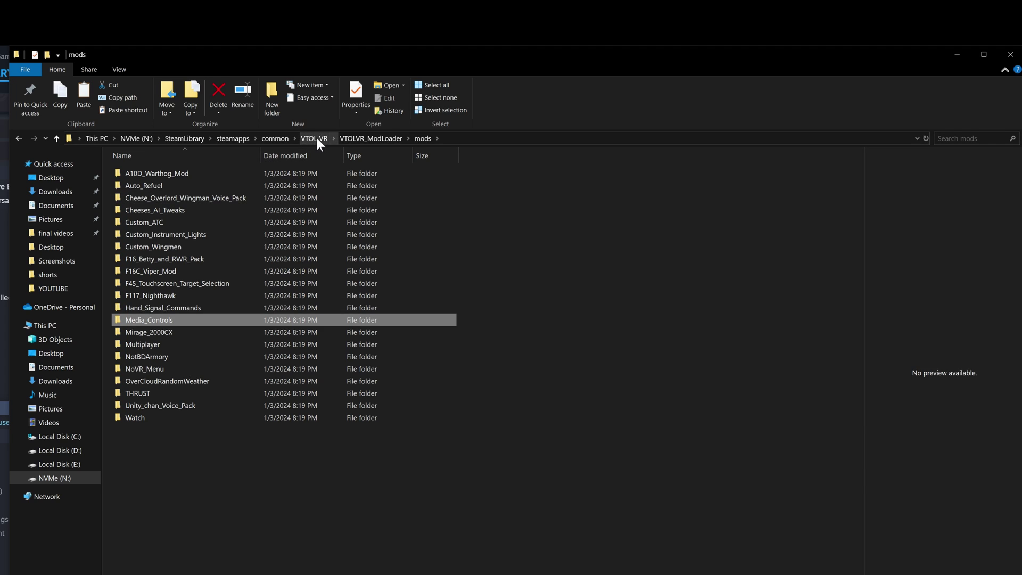
click(316, 138)
Step: Run VTOLVR-ModLoader.exe in Windows 8 compatibility mode and press PLAY to start VTOL VR
click(178, 294)
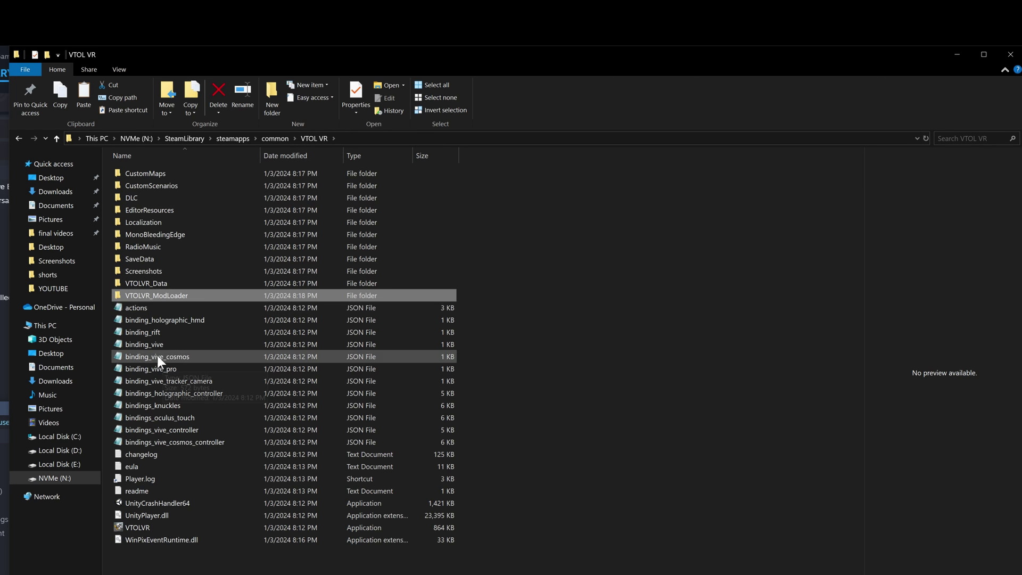
double_click(119, 298)
right_click(150, 305)
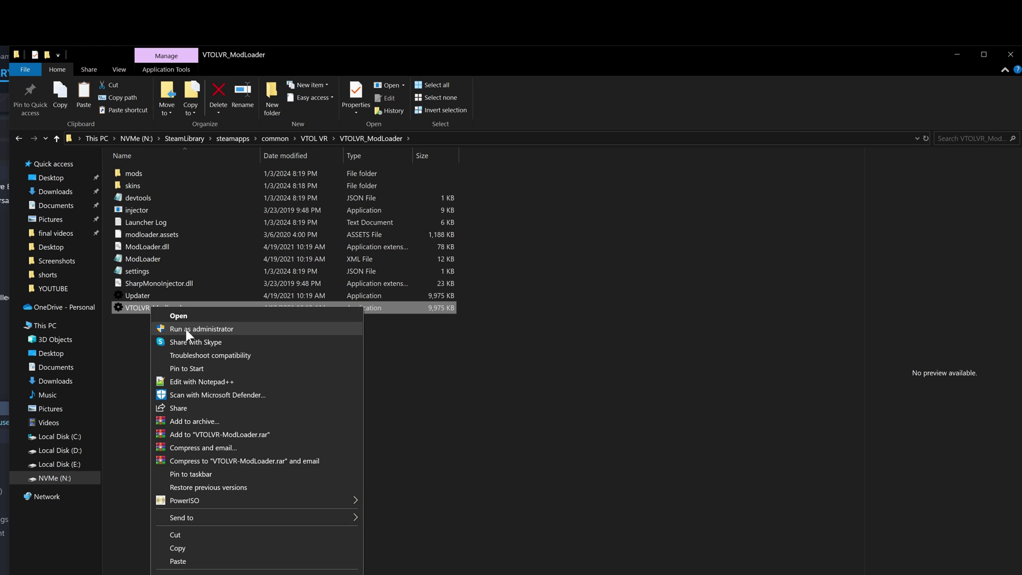
key(r)
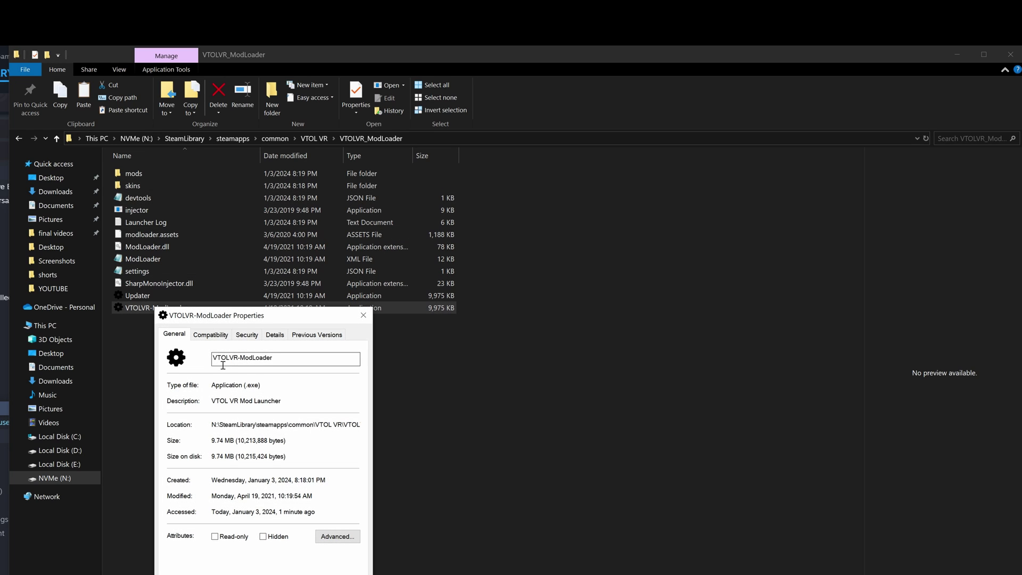
click(211, 336)
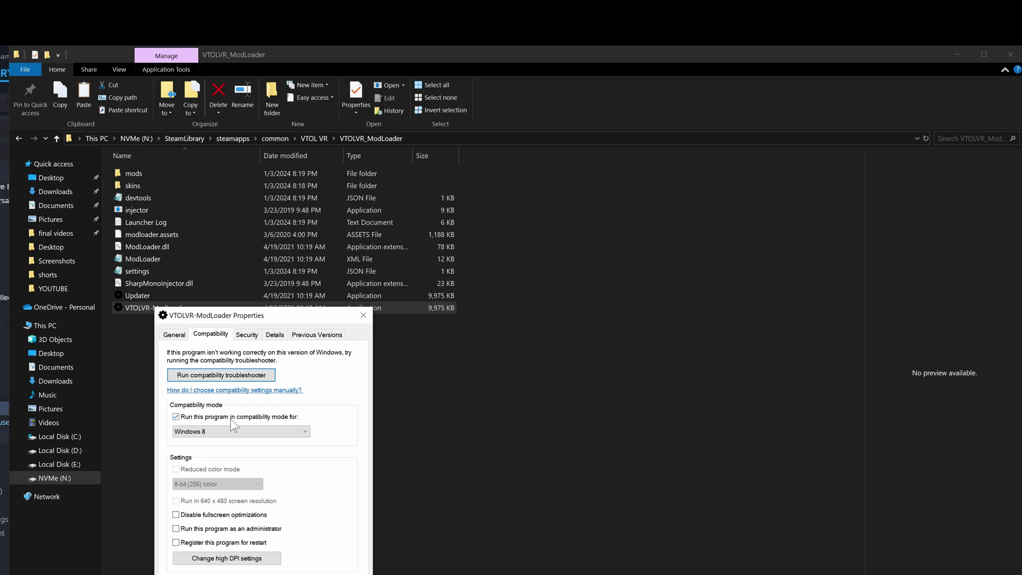
key(Return)
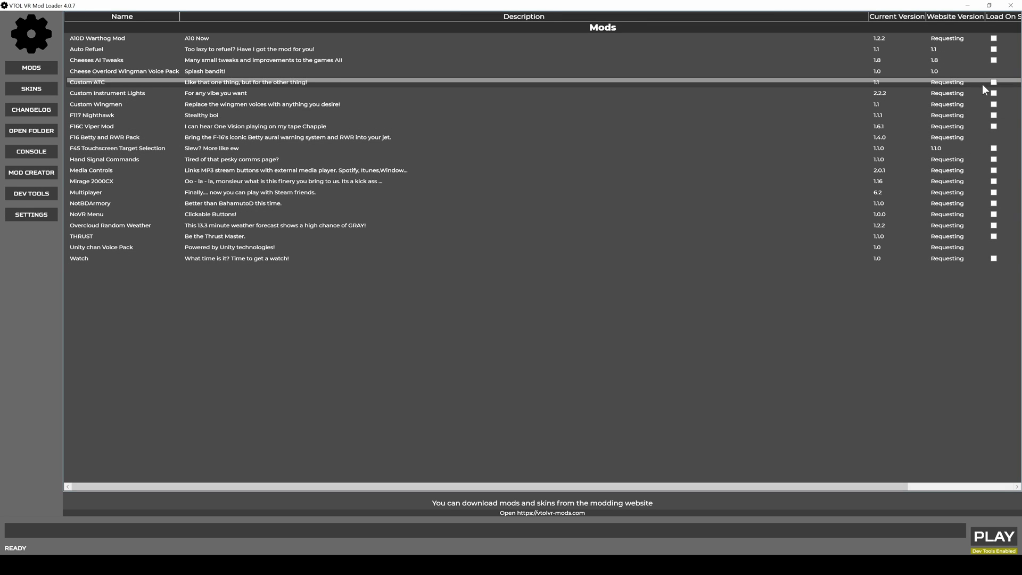
click(1000, 541)
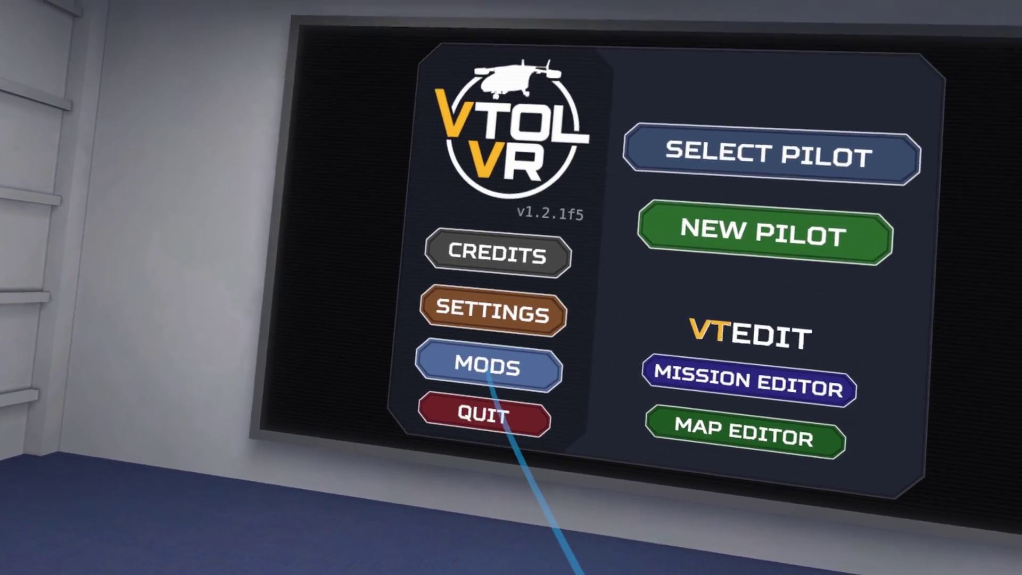
Step: Load the A10D Warthog Mod from the MODS list and return to the main menu
click(503, 355)
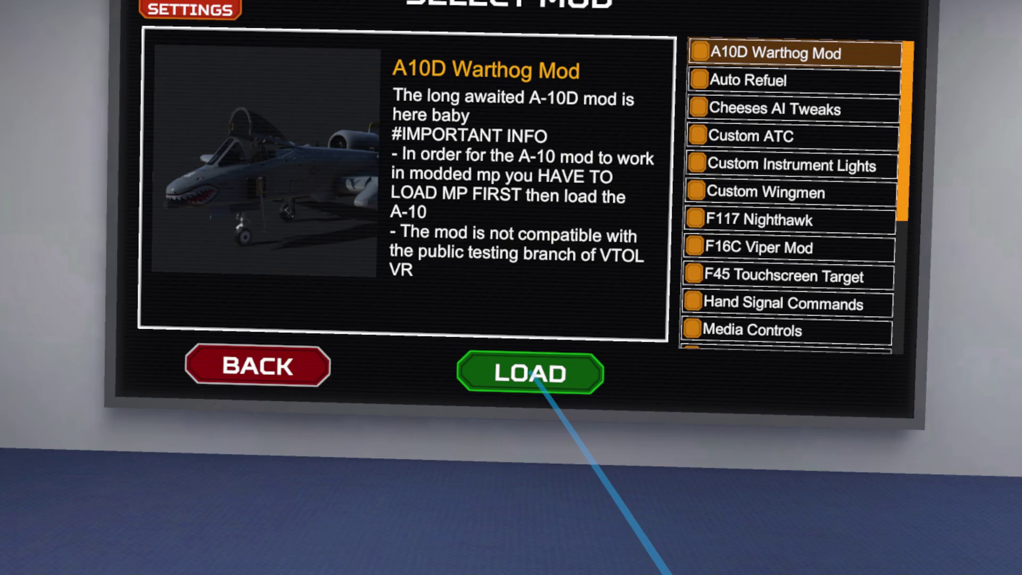
click(535, 383)
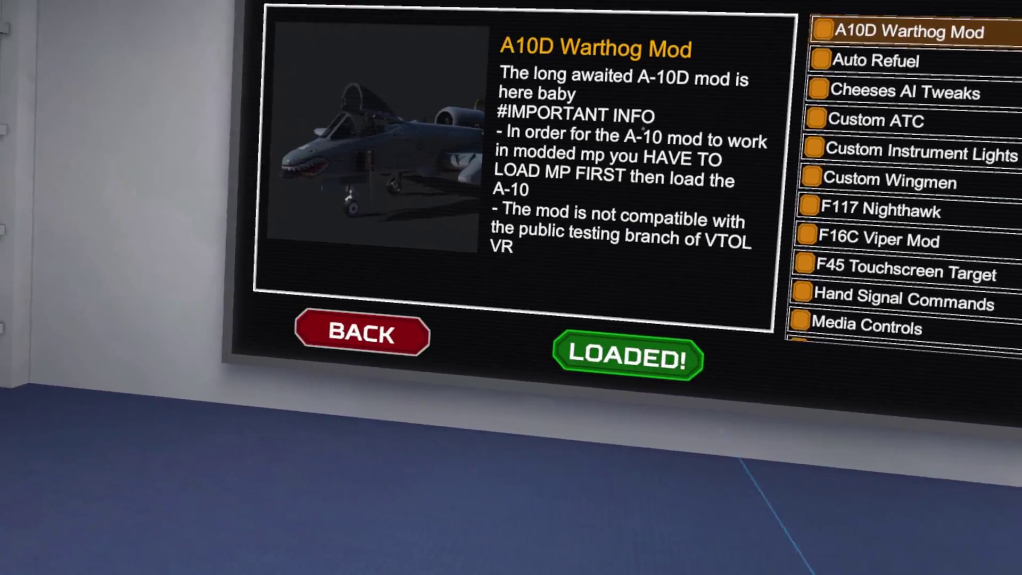
click(362, 332)
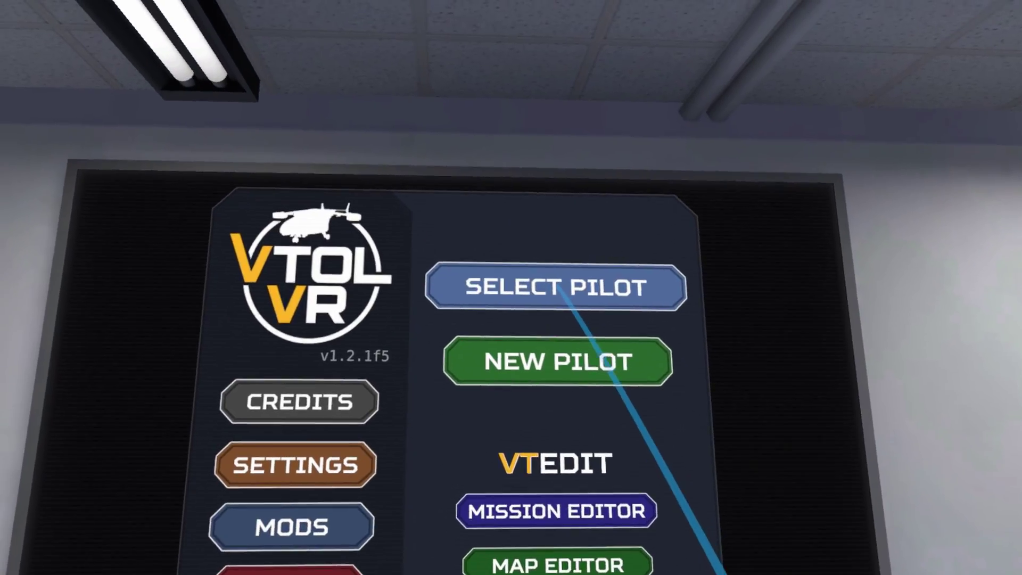
Step: Launch a morning Free Flight in the A-10D with a saved $38190 loadout
click(843, 97)
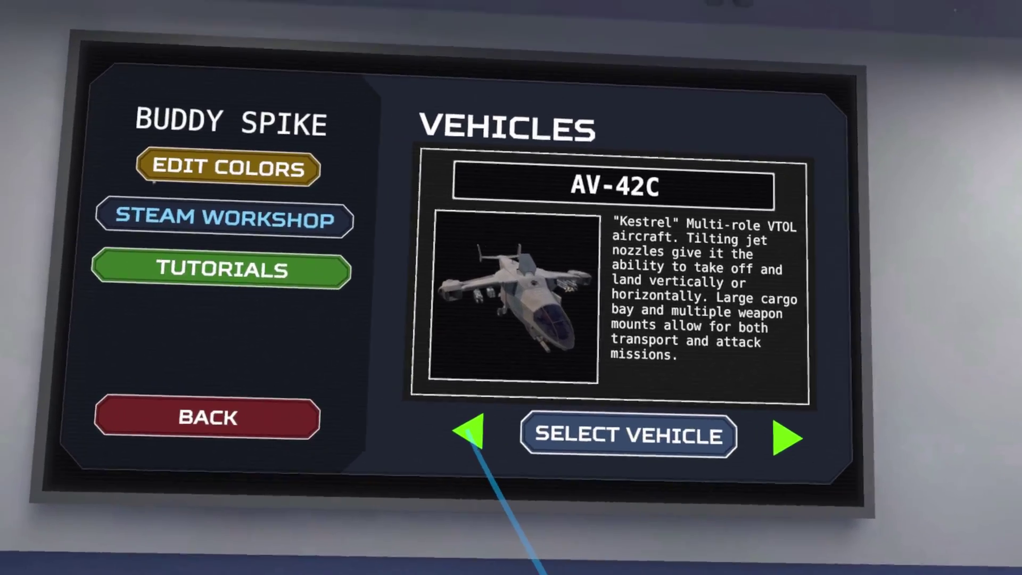
click(414, 406)
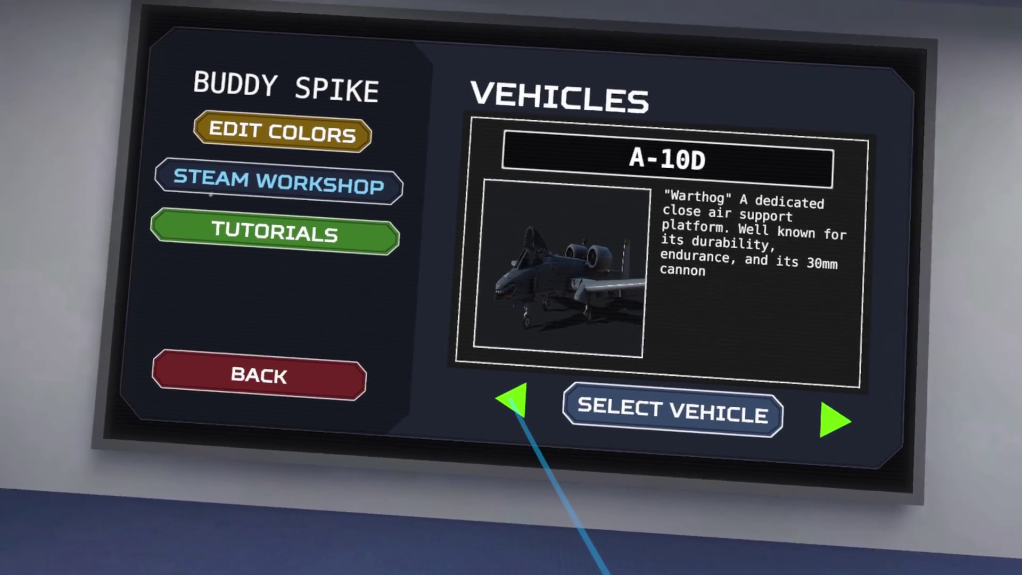
click(488, 449)
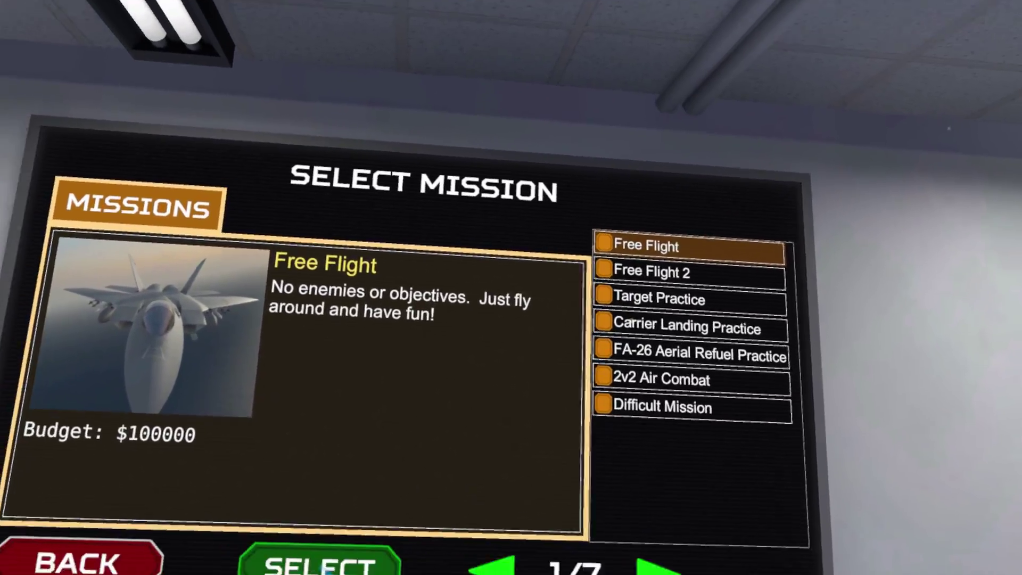
click(404, 424)
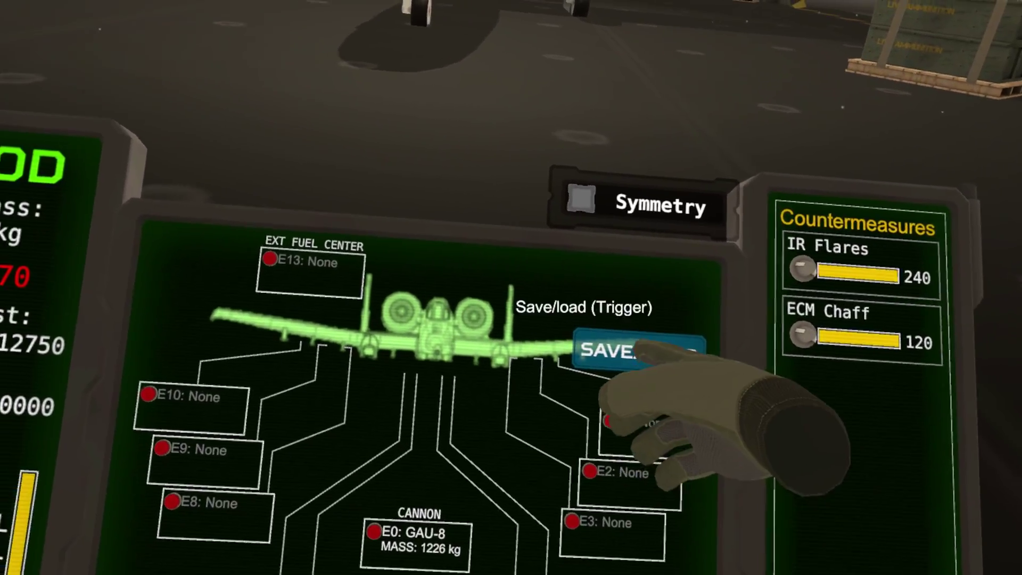
click(612, 350)
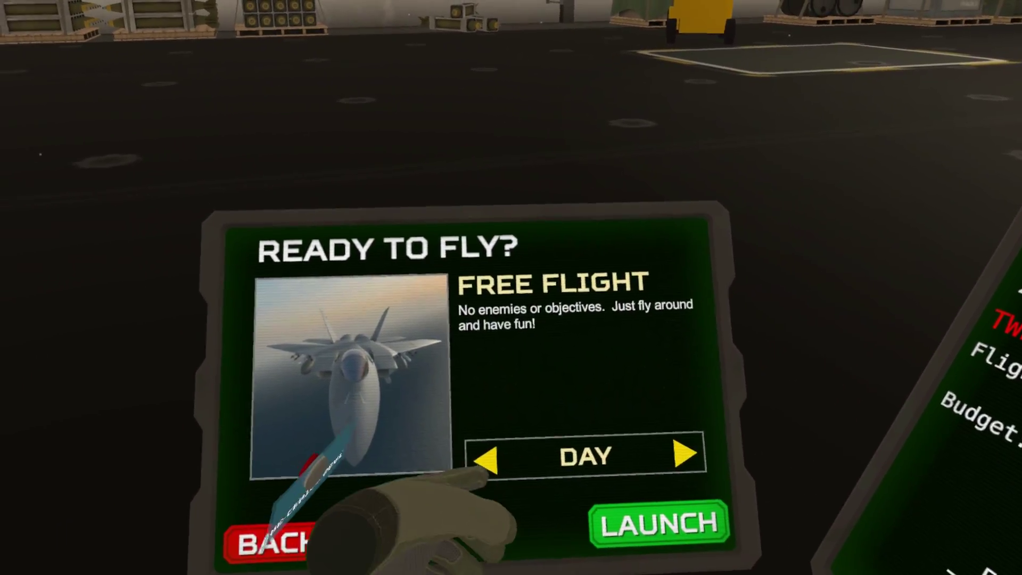
click(412, 445)
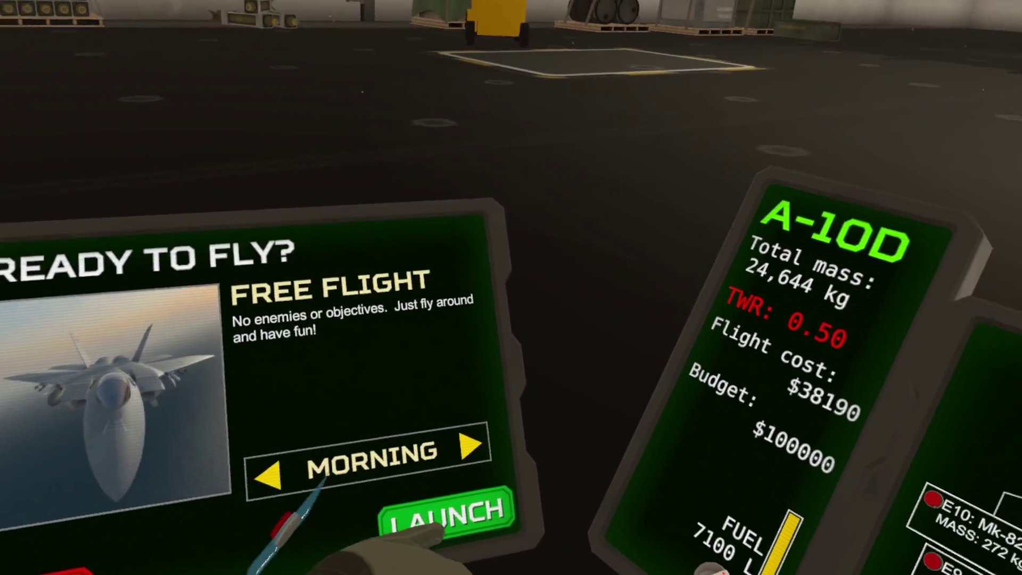
click(587, 503)
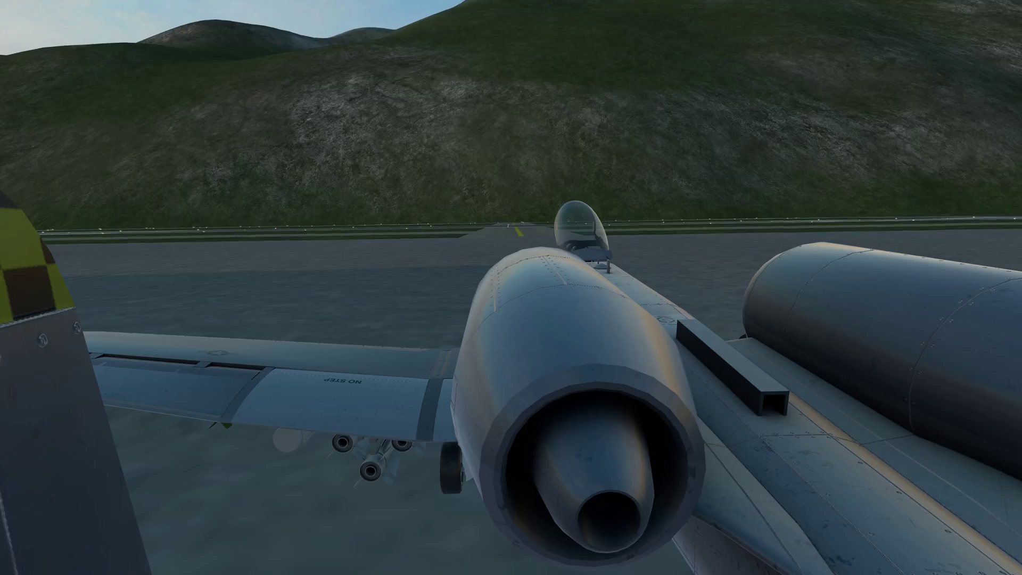